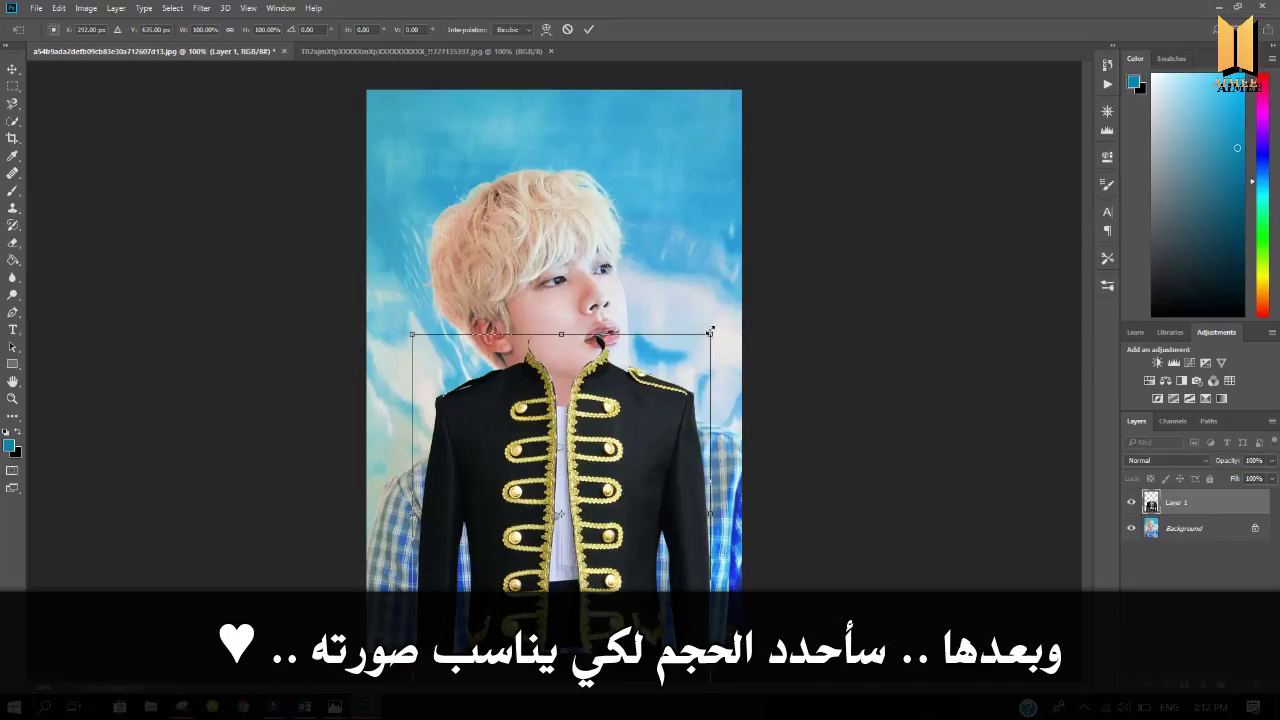
# Step: Enlarge the jacket layer, tilt it slightly and position it over the man's shoulders with the collar around his neck
pyautogui.moveTo(710, 332); pyautogui.dragTo(814, 211)
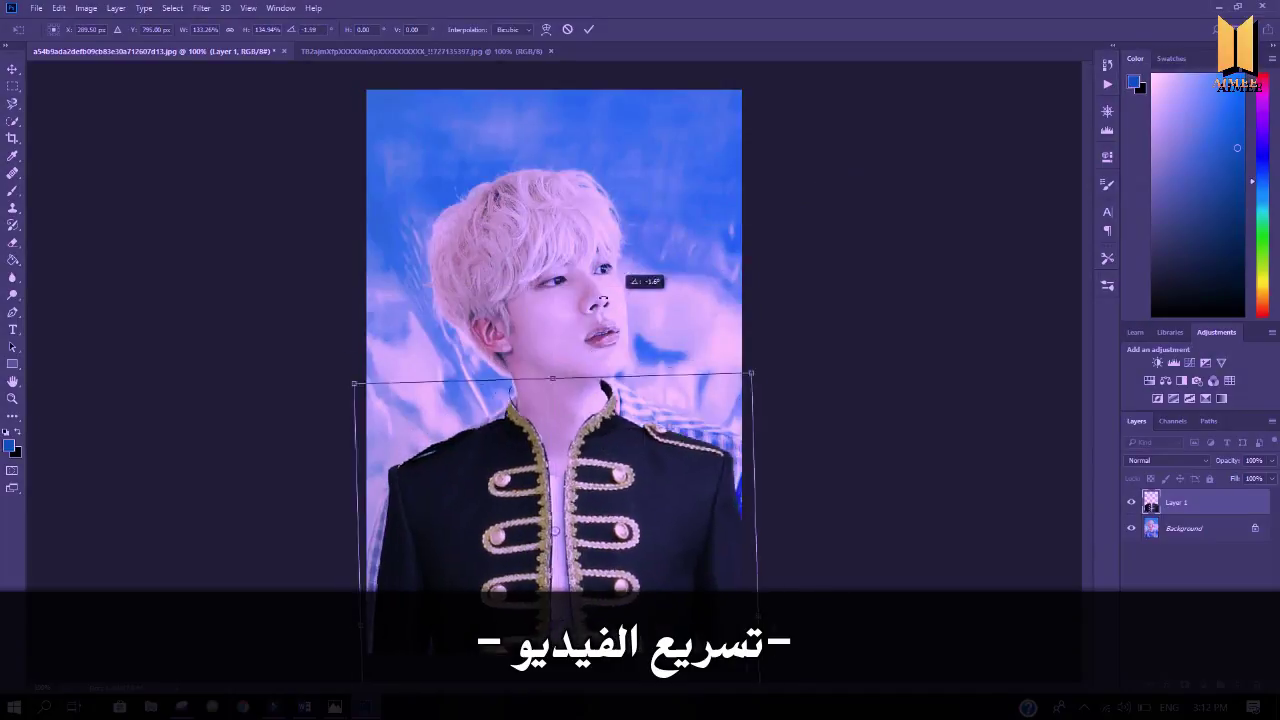
pyautogui.moveTo(630, 292); pyautogui.dragTo(670, 284)
pyautogui.moveTo(596, 452); pyautogui.dragTo(606, 455)
pyautogui.moveTo(760, 351); pyautogui.dragTo(772, 340)
pyautogui.moveTo(728, 384); pyautogui.dragTo(721, 397)
pyautogui.press('Return')
# Step: Erase the stray remnants of the jacket layer between the chin and the collar using the Eraser
pyautogui.press('e')
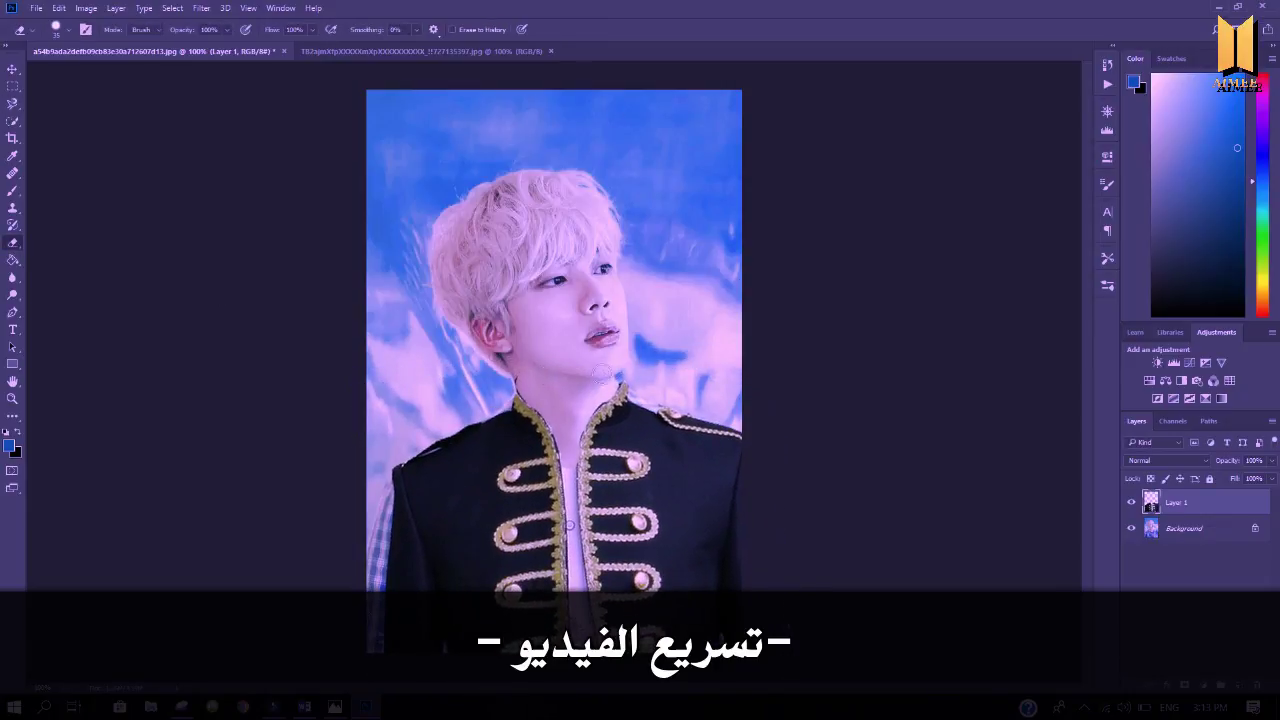
pyautogui.click(1107, 111)
pyautogui.moveTo(1035, 189); pyautogui.dragTo(1042, 189)
pyautogui.moveTo(1024, 147); pyautogui.dragTo(1025, 153)
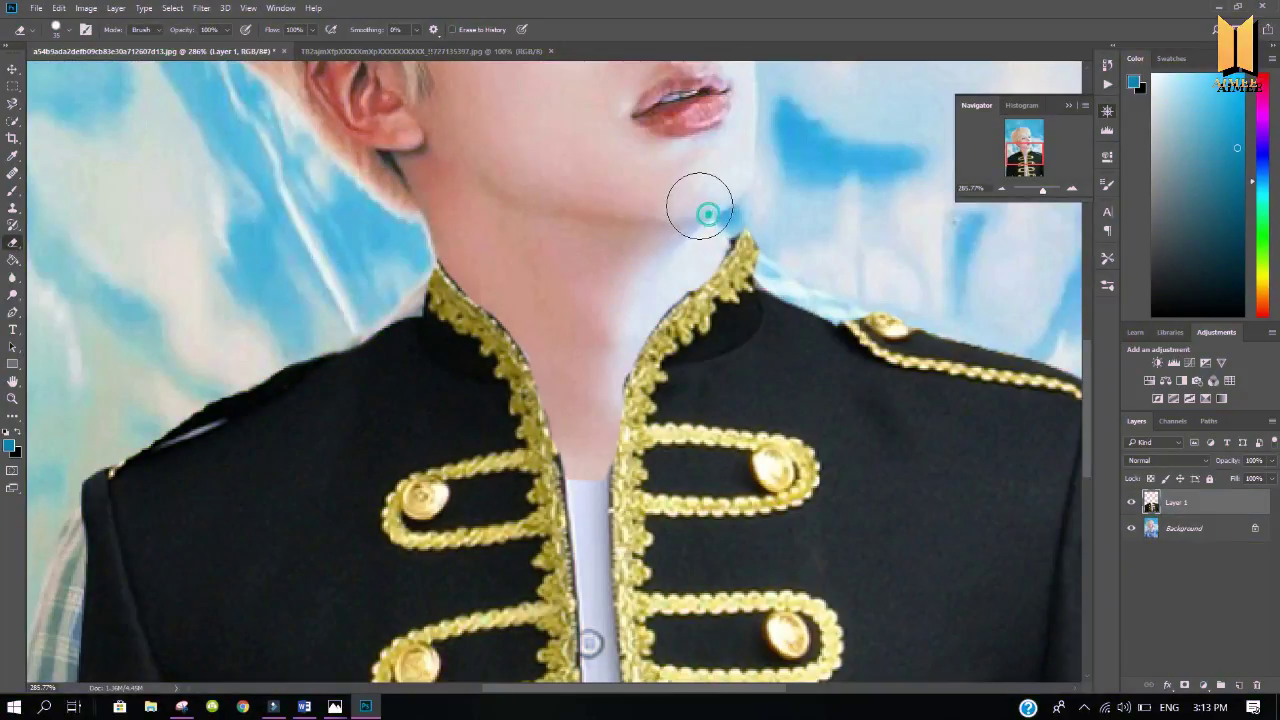
pyautogui.click(700, 207)
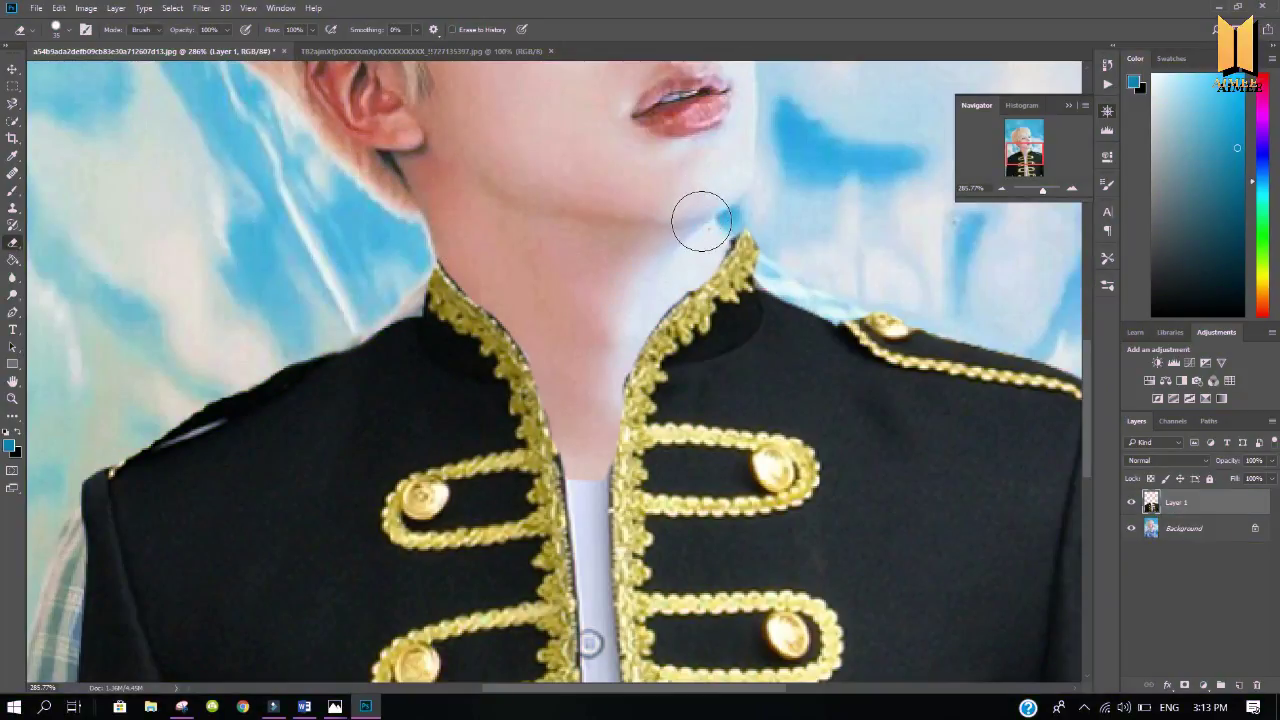
pyautogui.click(708, 229)
# Step: Warp the jacket layer's upper right area inward so the collar and shoulder sit closer to the neck
pyautogui.hotkey('ctrl', 't')
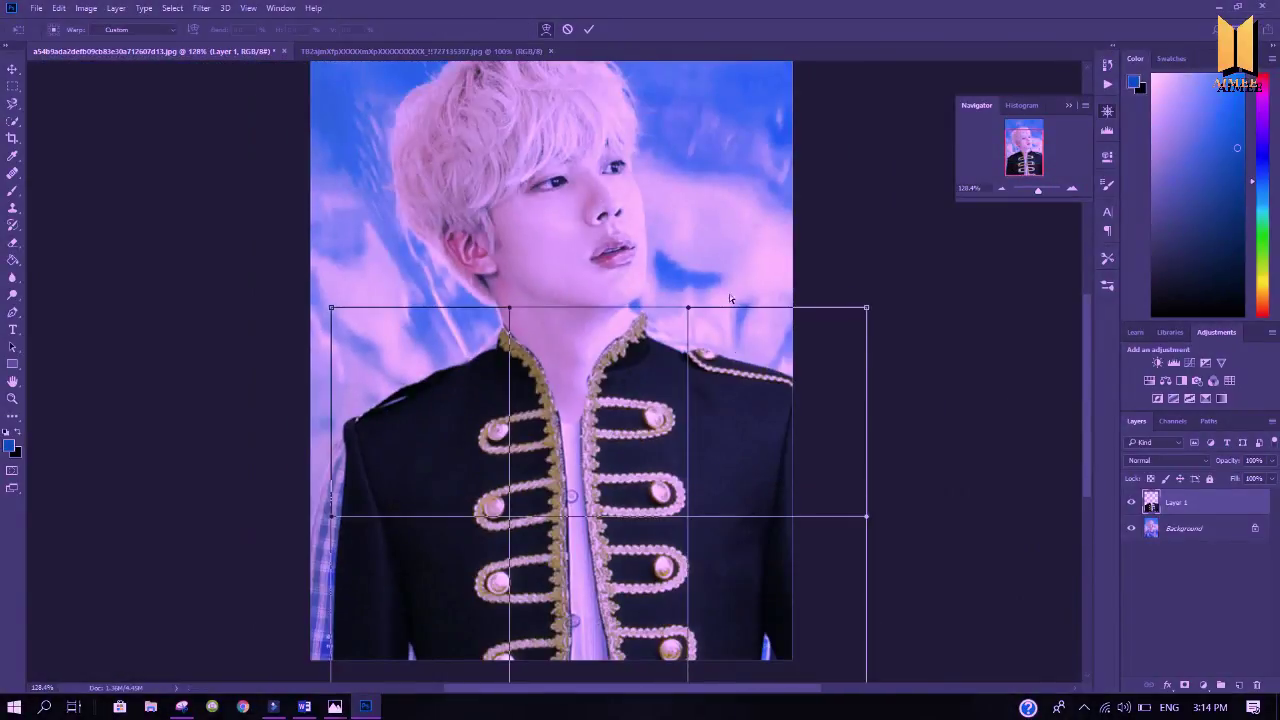
pyautogui.moveTo(866, 307); pyautogui.dragTo(854, 295)
pyautogui.moveTo(686, 304); pyautogui.dragTo(669, 308)
pyautogui.press('Return')
# Step: Widen the jacket layer on both sides and shift it to cover the checked shirt underneath
pyautogui.hotkey('ctrl', 't')
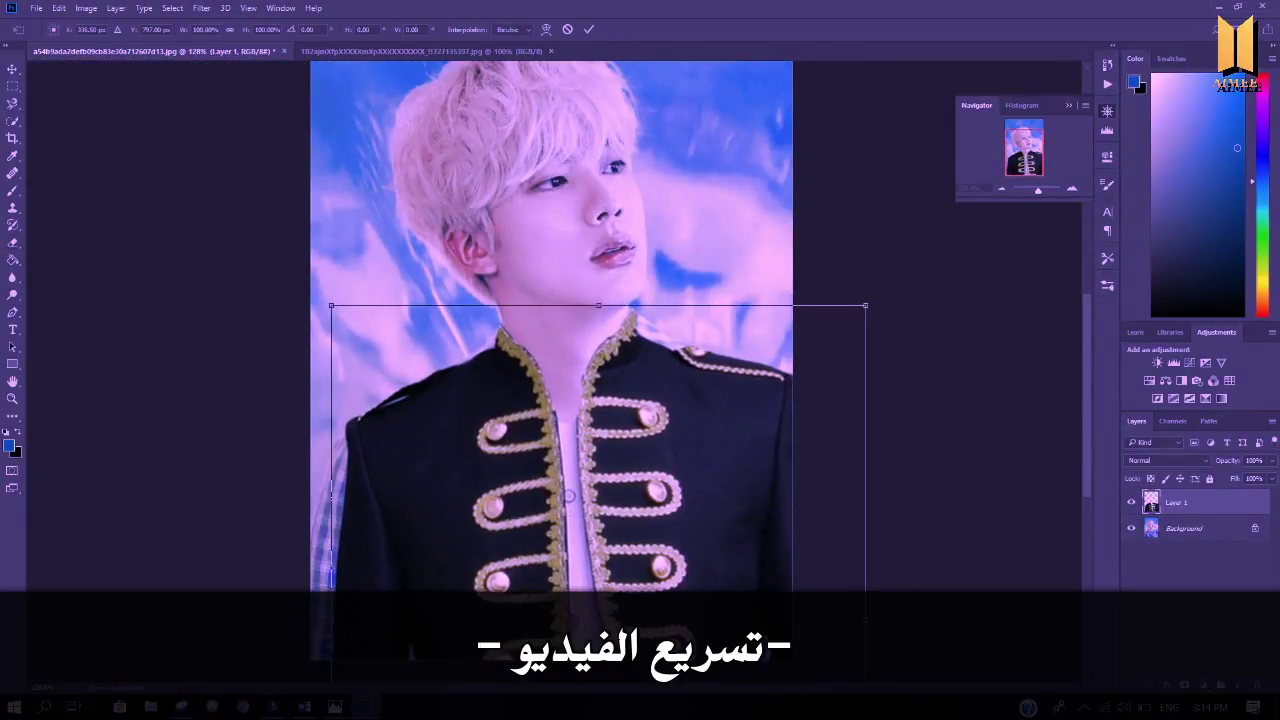
pyautogui.moveTo(331, 495); pyautogui.dragTo(311, 495)
pyautogui.moveTo(590, 472); pyautogui.dragTo(600, 470)
pyautogui.moveTo(877, 303); pyautogui.dragTo(871, 306)
pyautogui.moveTo(323, 620); pyautogui.dragTo(311, 620)
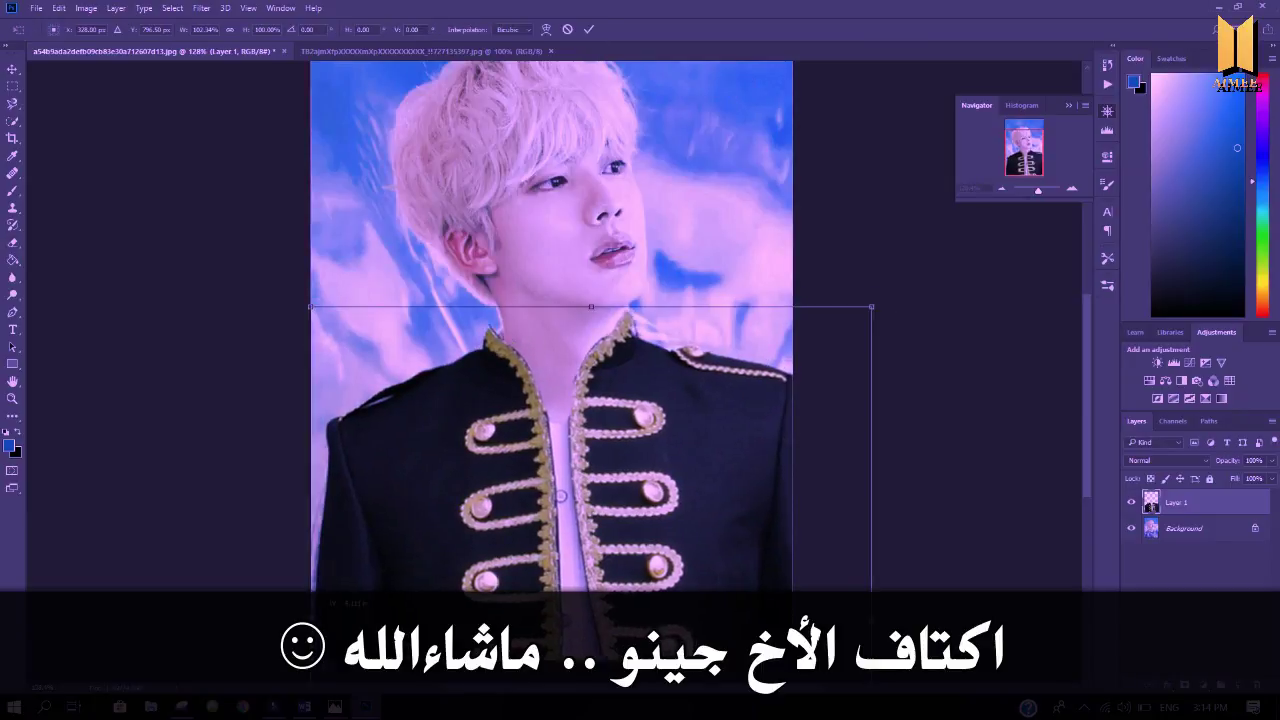
pyautogui.moveTo(871, 620); pyautogui.dragTo(883, 620)
# Step: Warp the widened jacket's upper left corner and right collar area to fit the shoulders and neck
pyautogui.rightClick(437, 480)
pyautogui.click(470, 354)
pyautogui.moveTo(311, 306); pyautogui.dragTo(317, 311)
pyautogui.moveTo(697, 325); pyautogui.dragTo(691, 329)
pyautogui.press('Return')
# Step: Unlock the background photo layer and adjust its Brightness/Contrast
pyautogui.click(1255, 528)
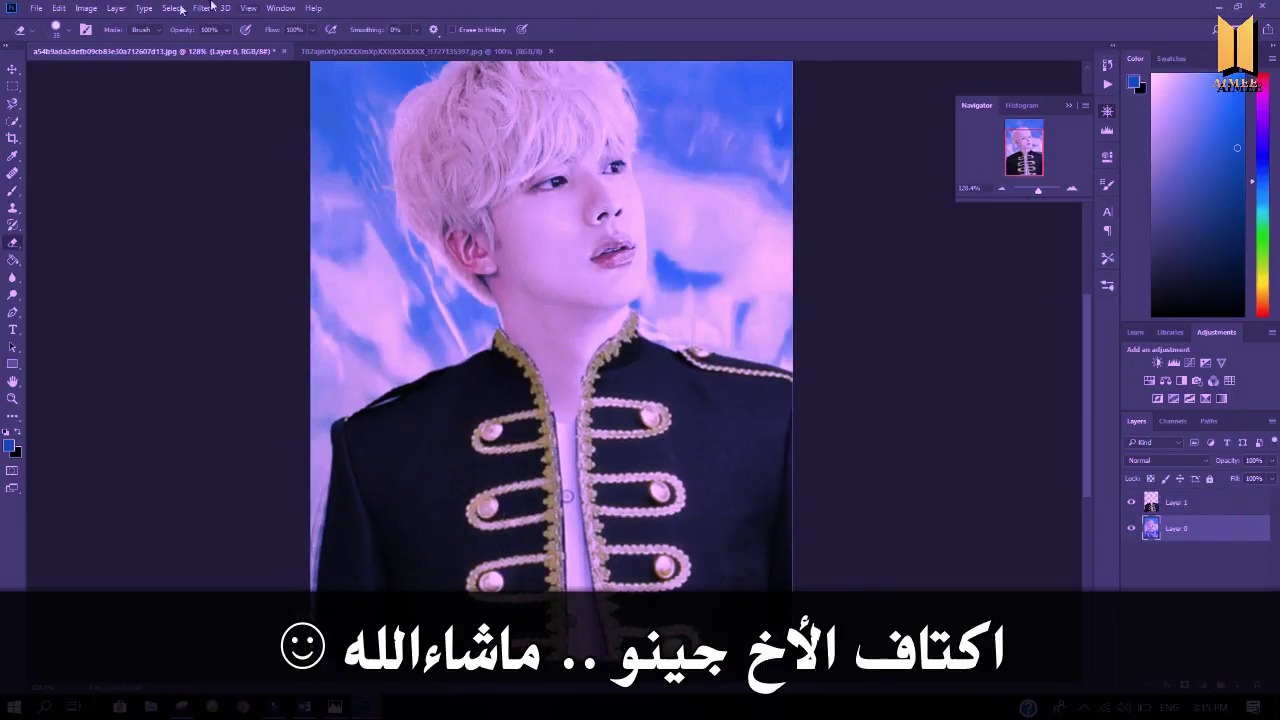
pyautogui.click(86, 8)
pyautogui.moveTo(117, 49)
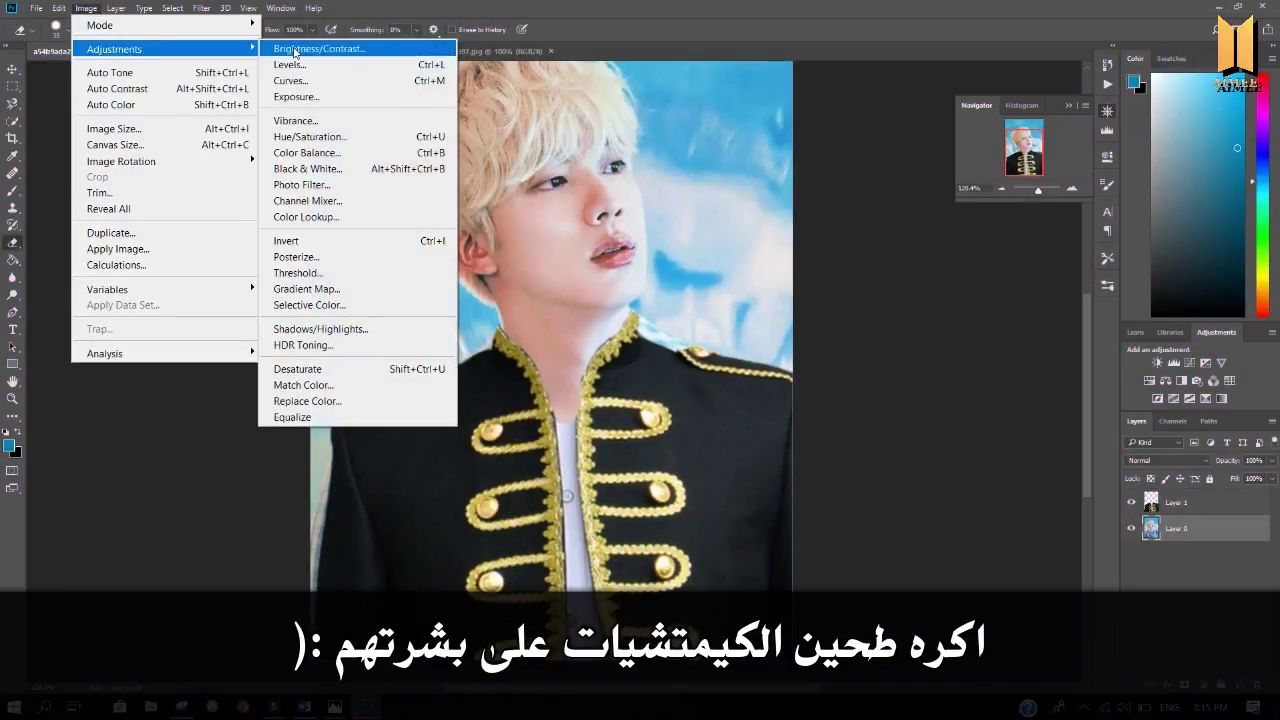
pyautogui.click(294, 49)
pyautogui.moveTo(751, 183); pyautogui.dragTo(760, 214)
pyautogui.click(854, 170)
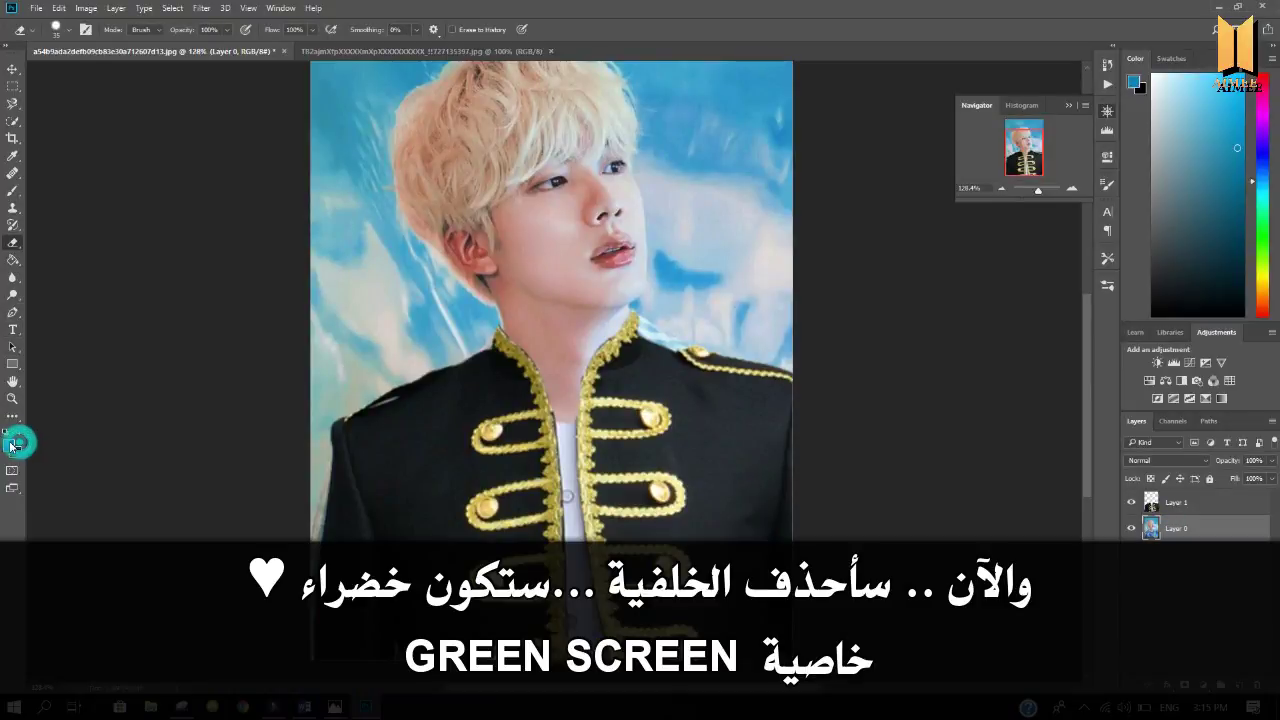
# Step: Set the foreground colour to bright green 00ff1e and the Brush tool's size to 111 px
pyautogui.click(12, 444)
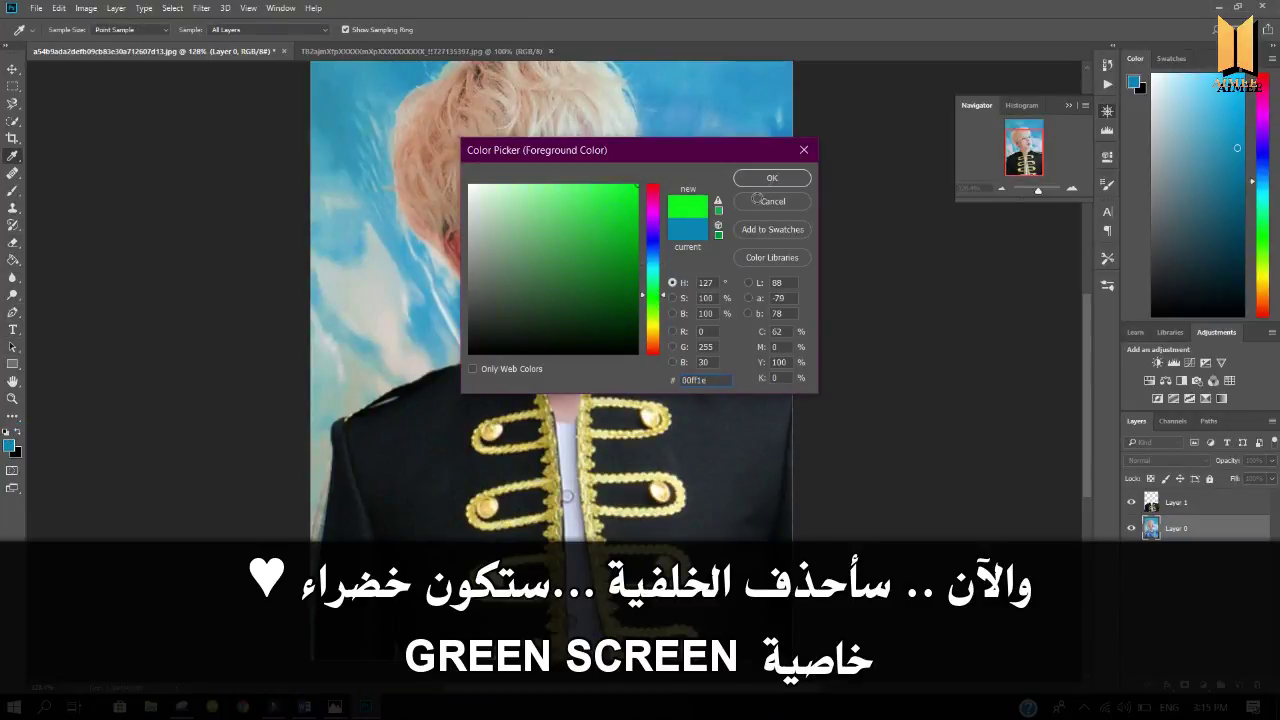
pyautogui.click(772, 178)
pyautogui.click(13, 174)
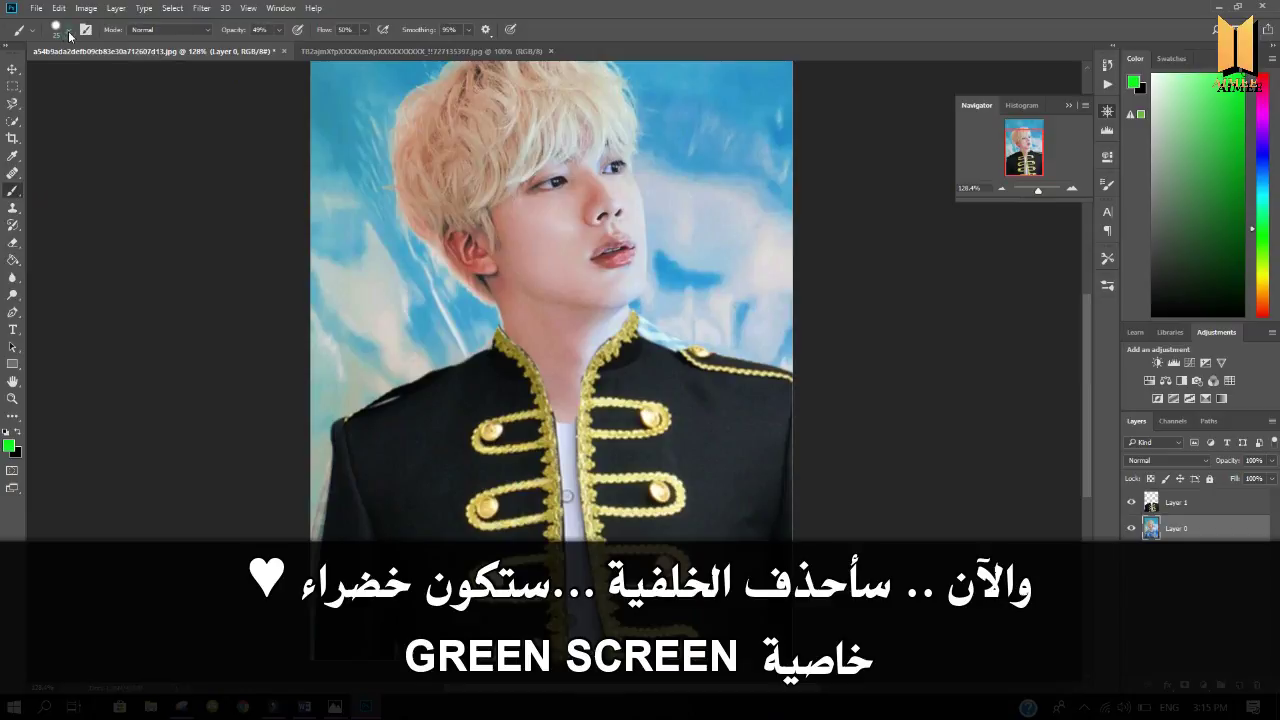
pyautogui.rightClick(84, 76)
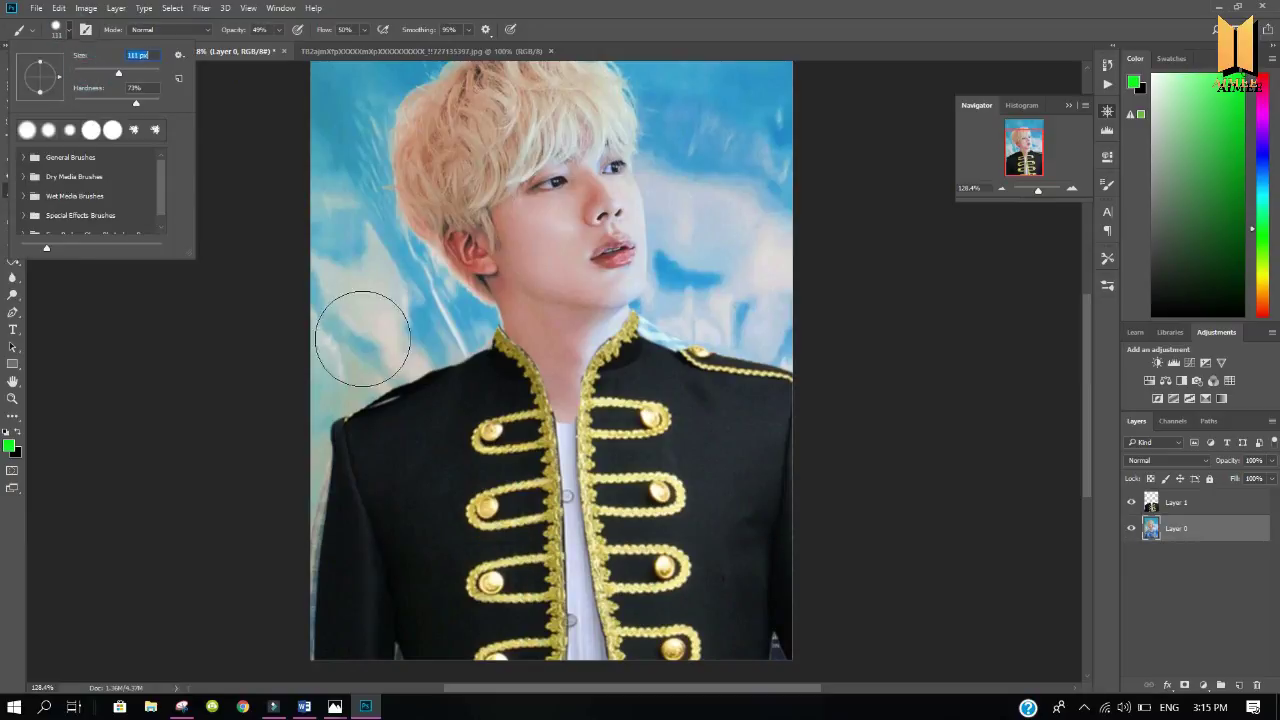
# Step: Paint over the whole sky background around the man and jacket on the photo layer with the green brush
pyautogui.click(354, 374)
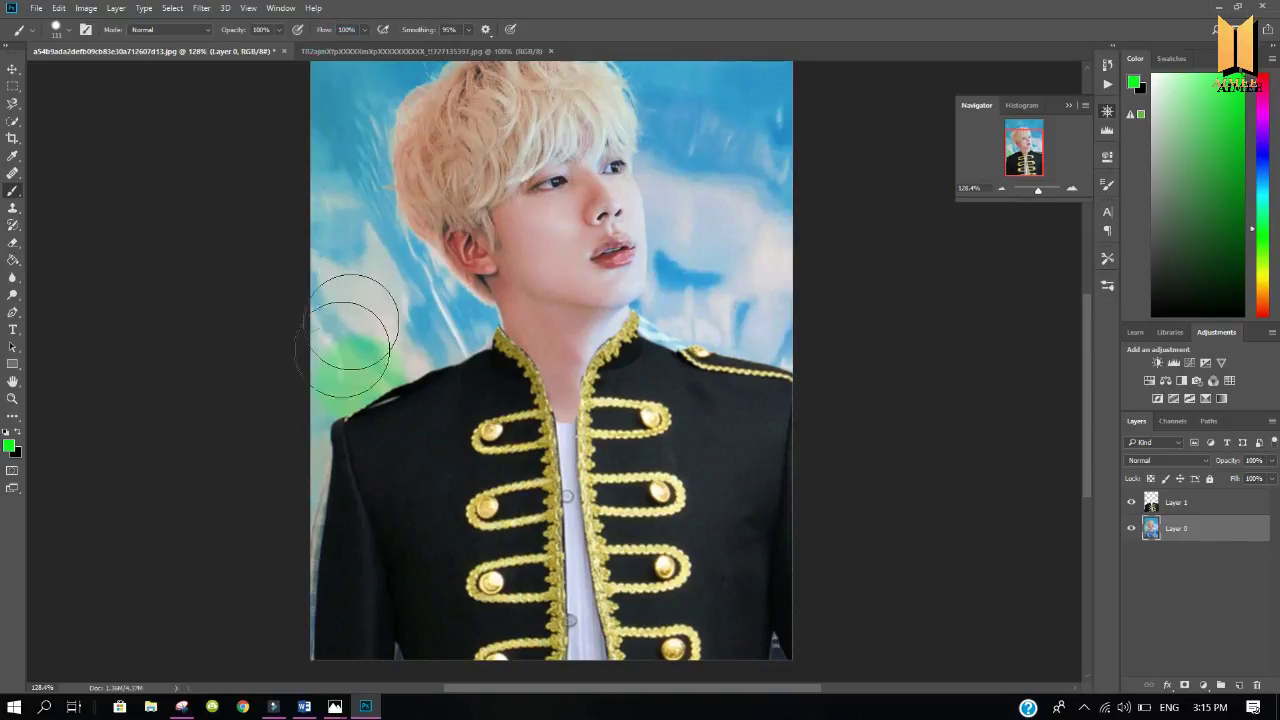
pyautogui.moveTo(349, 343); pyautogui.dragTo(318, 615)
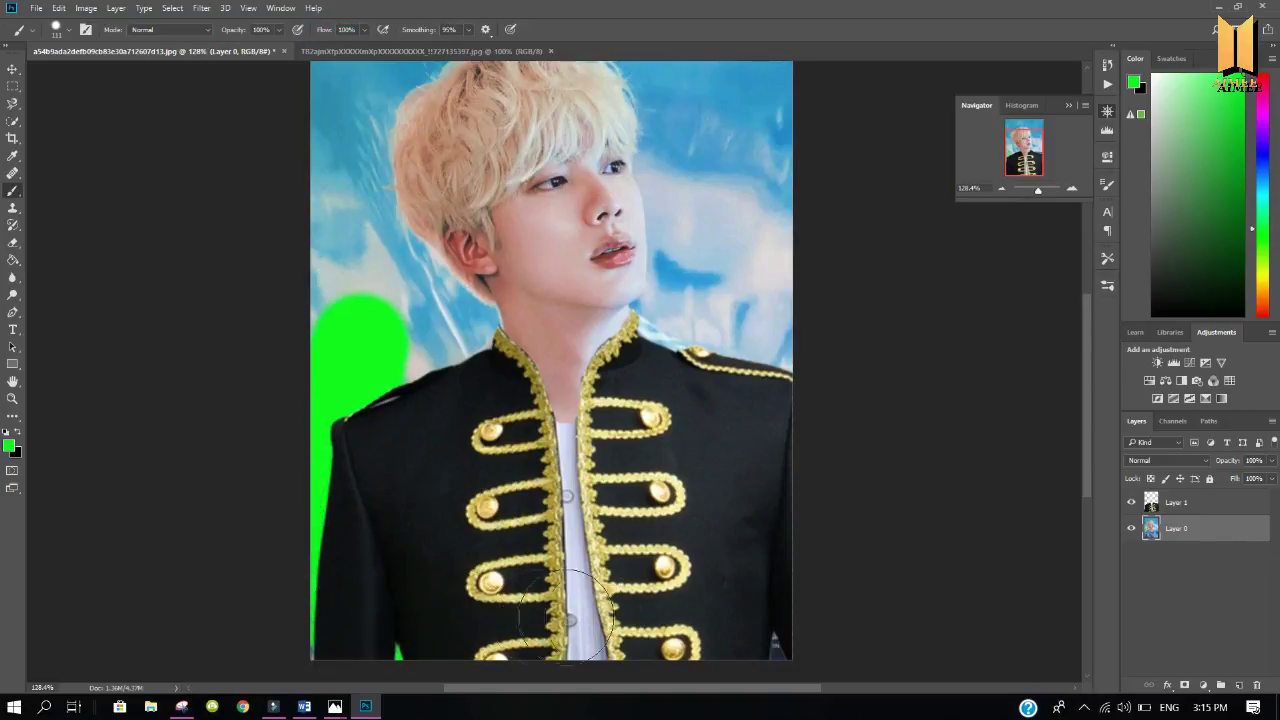
pyautogui.moveTo(565, 615); pyautogui.dragTo(343, 243)
pyautogui.hotkey('ctrl', '+')
pyautogui.moveTo(380, 449); pyautogui.dragTo(817, 411)
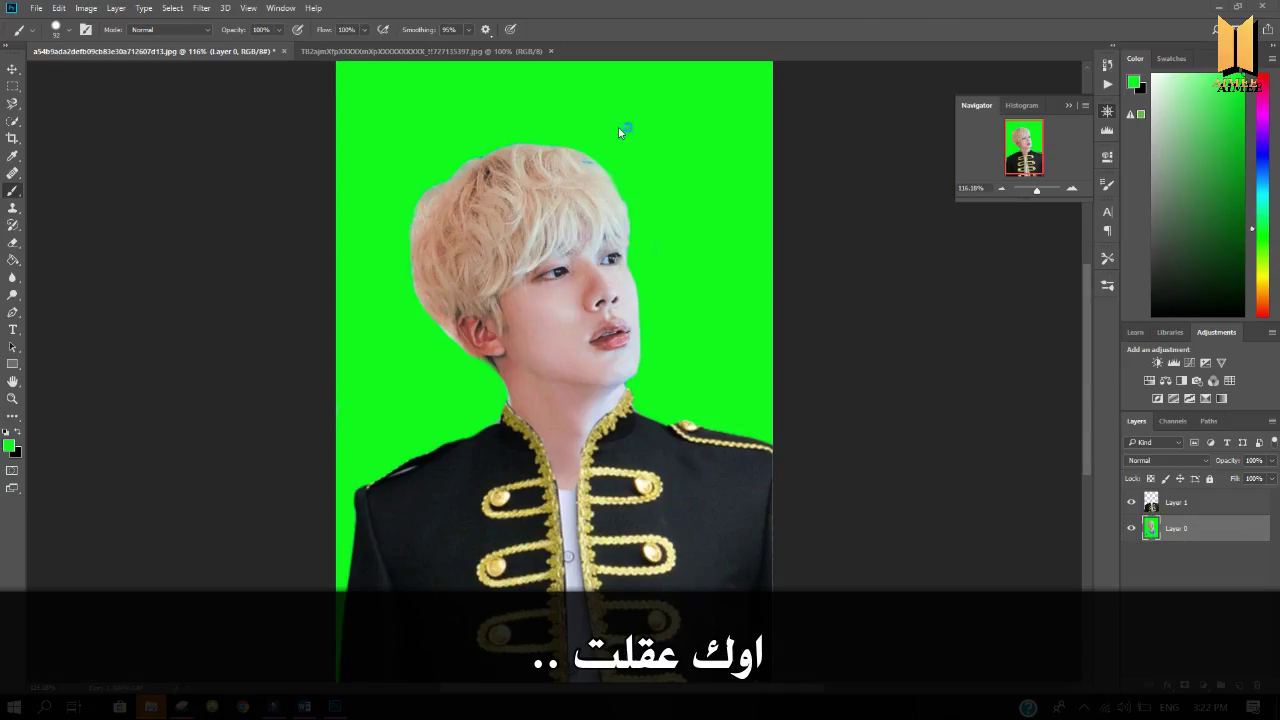
pyautogui.moveTo(1030, 190); pyautogui.dragTo(1036, 194)
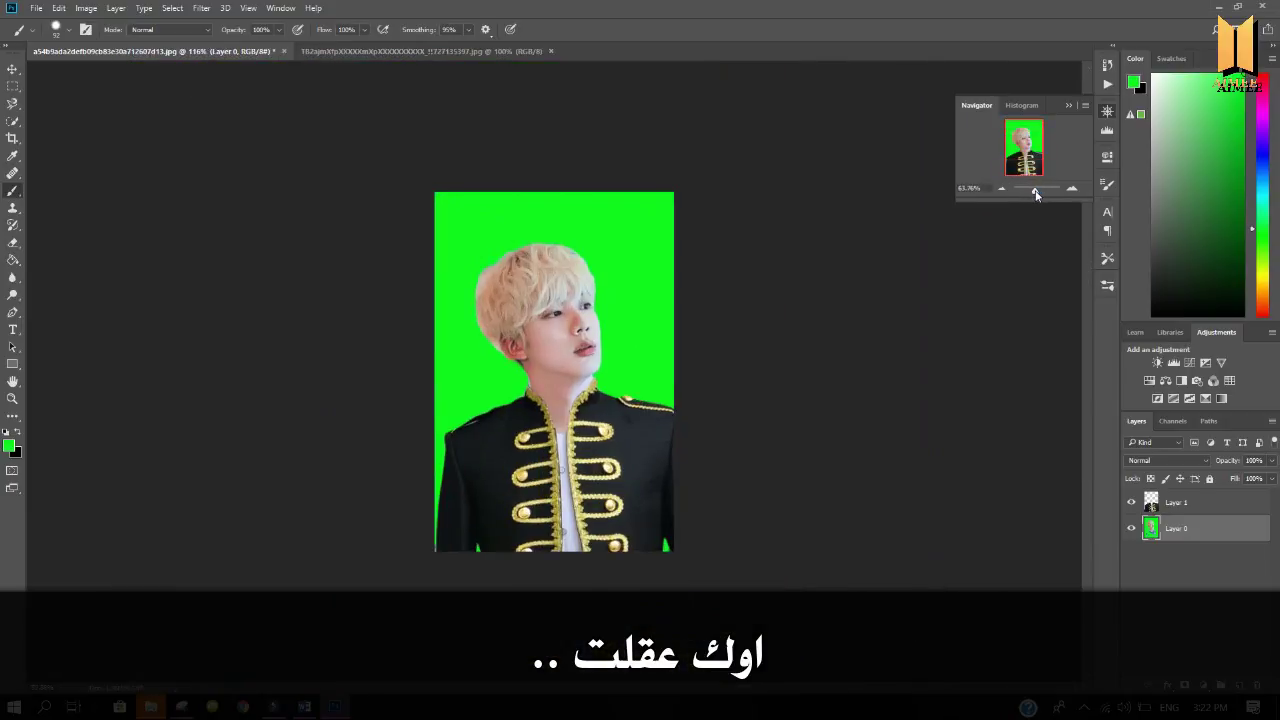
# Step: Export the finished green-screen picture with Export As
pyautogui.click(36, 8)
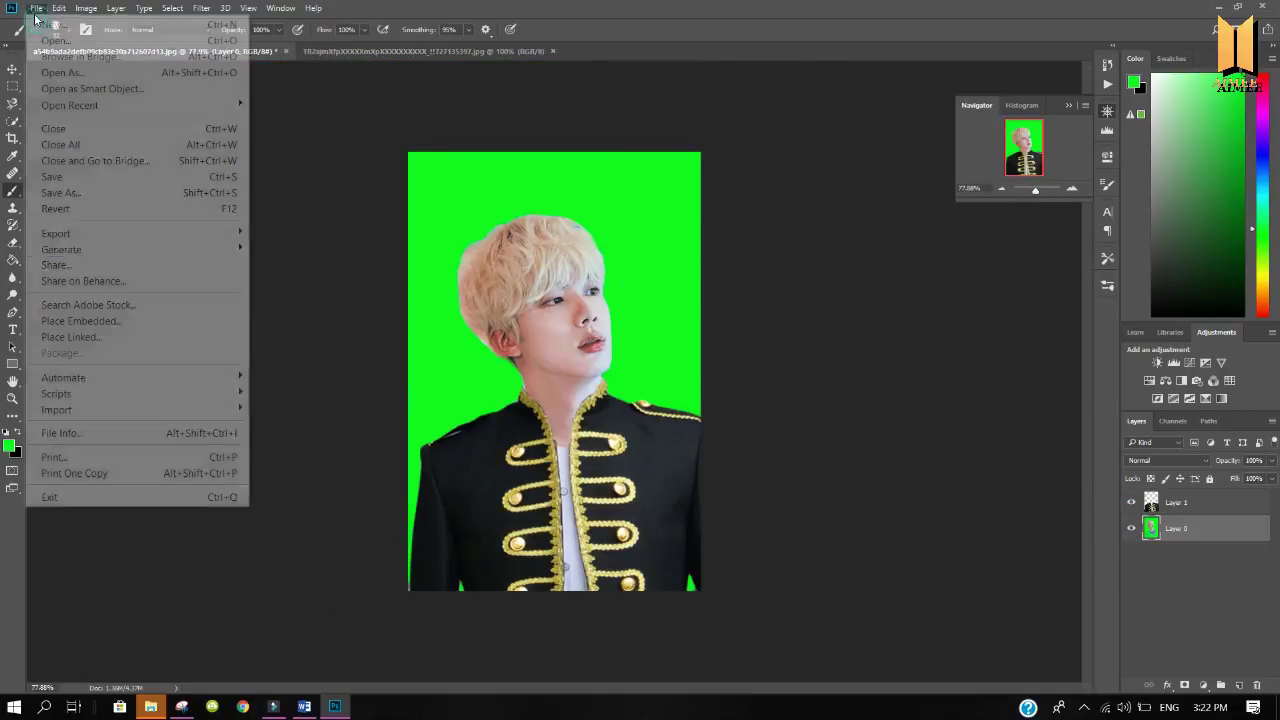
pyautogui.moveTo(56, 233)
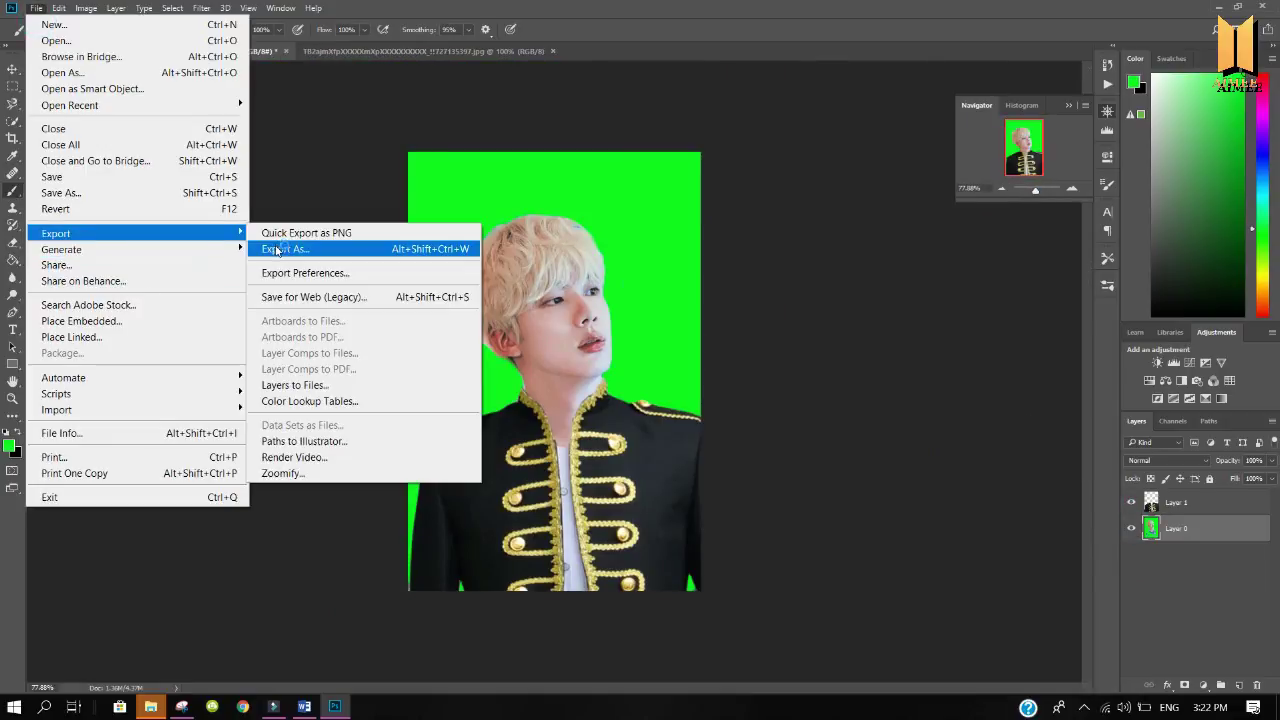
pyautogui.click(276, 249)
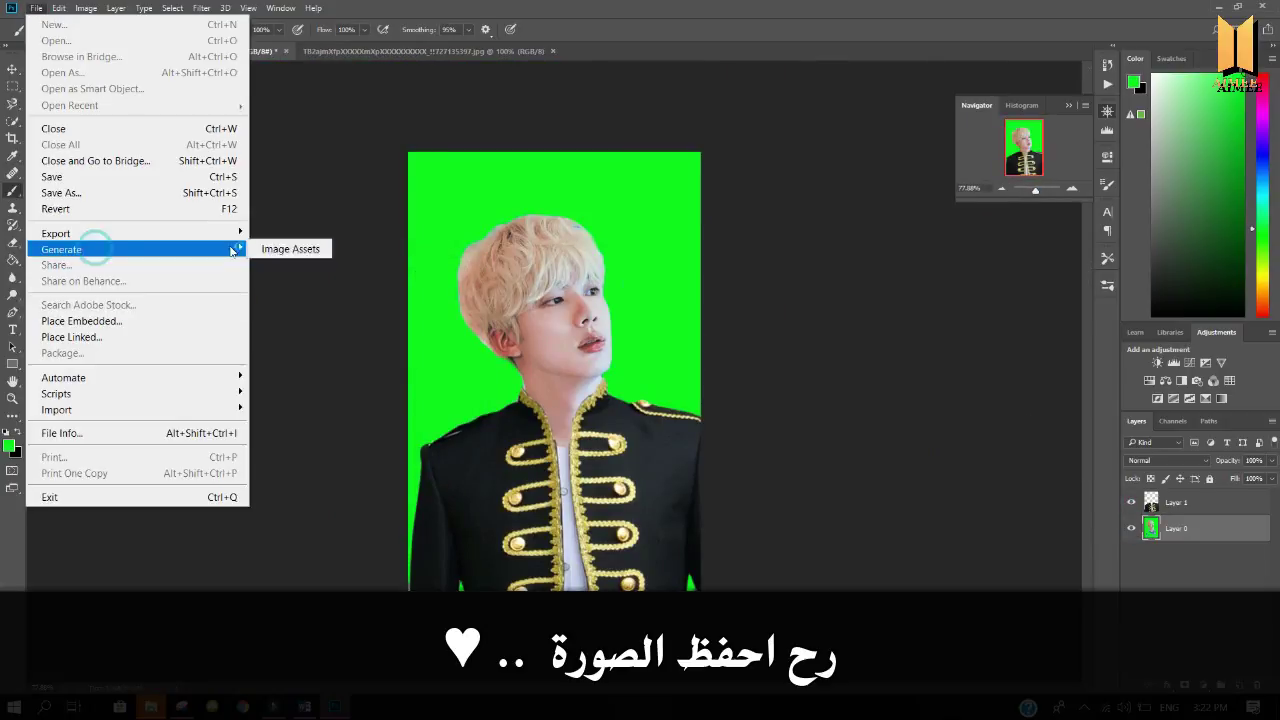
pyautogui.click(276, 249)
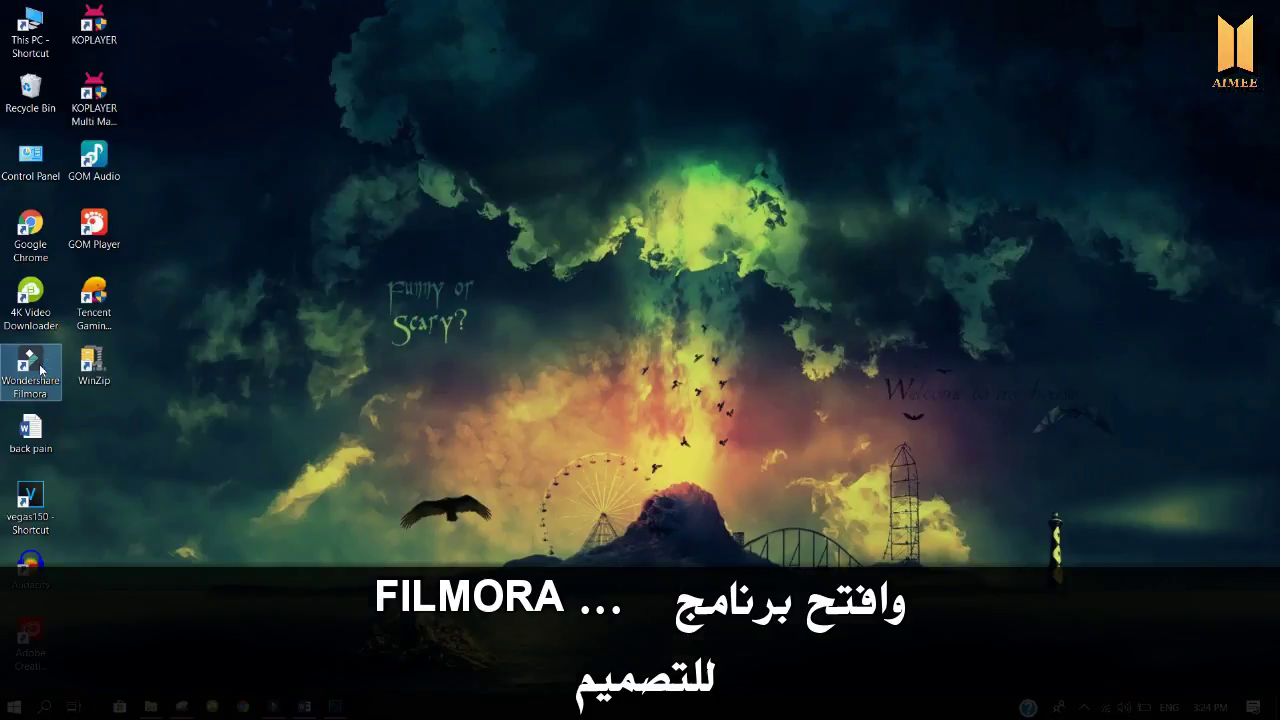
# Step: Open Wondershare Filmora and place the bedroom-fantasy image from the AIBL album at the start of the video track
pyautogui.doubleClick(153, 482)
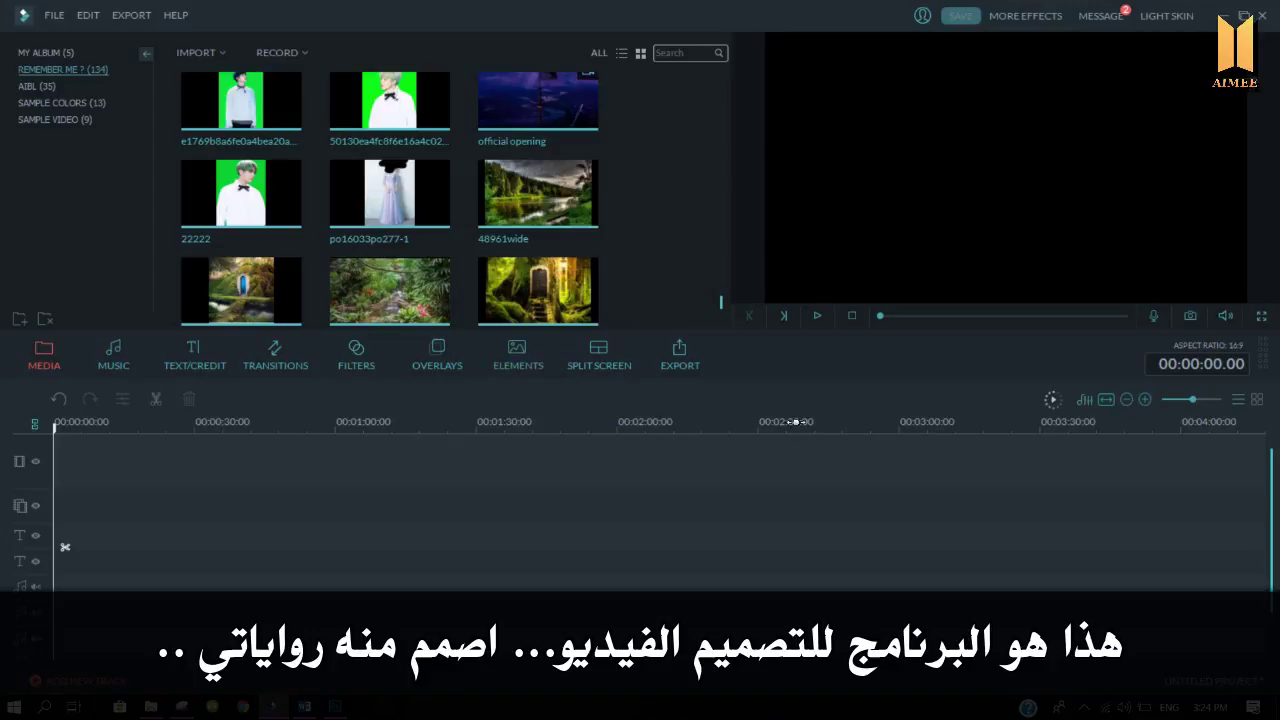
pyautogui.moveTo(722, 302); pyautogui.dragTo(724, 220)
pyautogui.moveTo(596, 204); pyautogui.dragTo(70, 447)
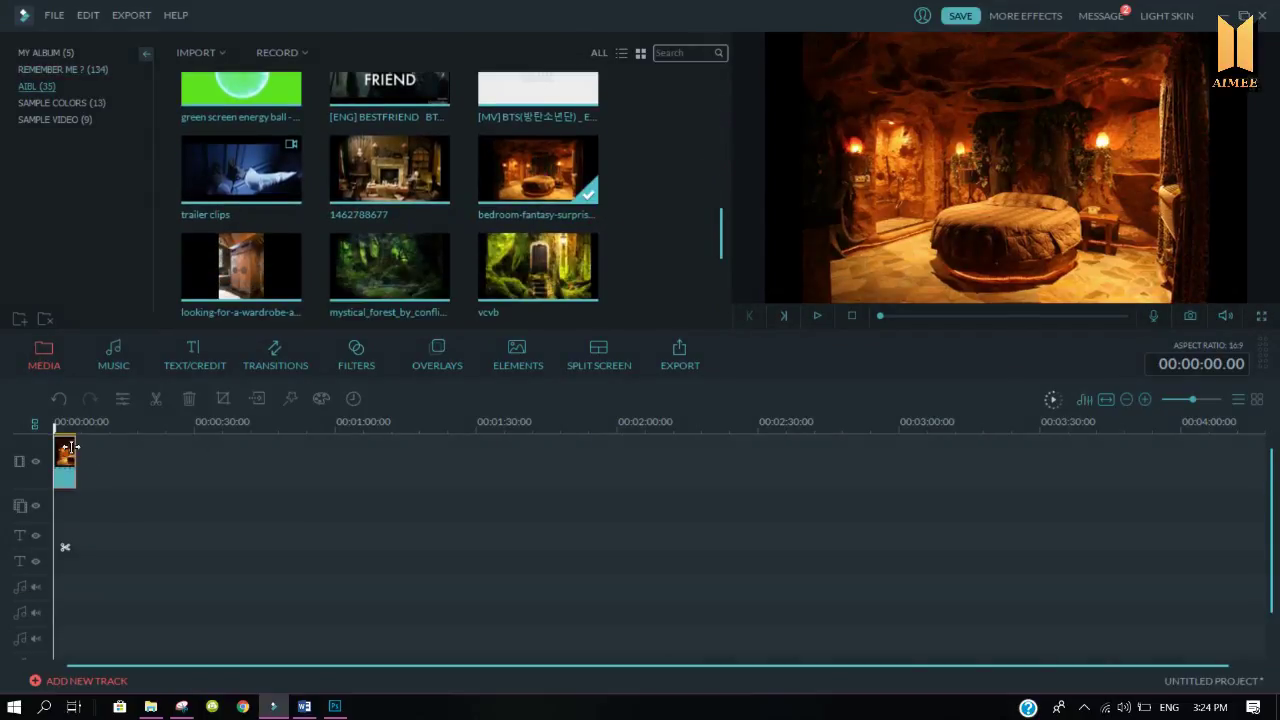
# Step: Insert the official opening clip from My Album before the bedroom image and extend the image to about 35 seconds
pyautogui.moveTo(720, 236); pyautogui.dragTo(728, 82)
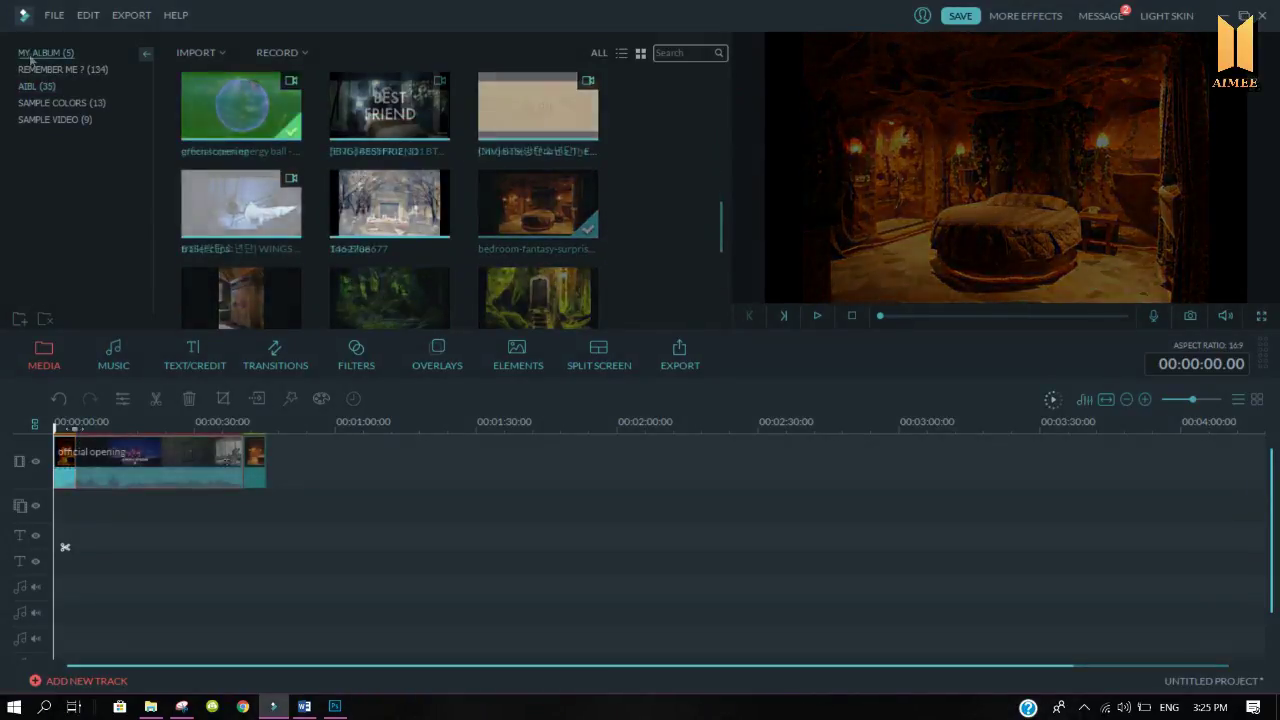
pyautogui.moveTo(70, 427); pyautogui.dragTo(406, 445)
pyautogui.click(286, 424)
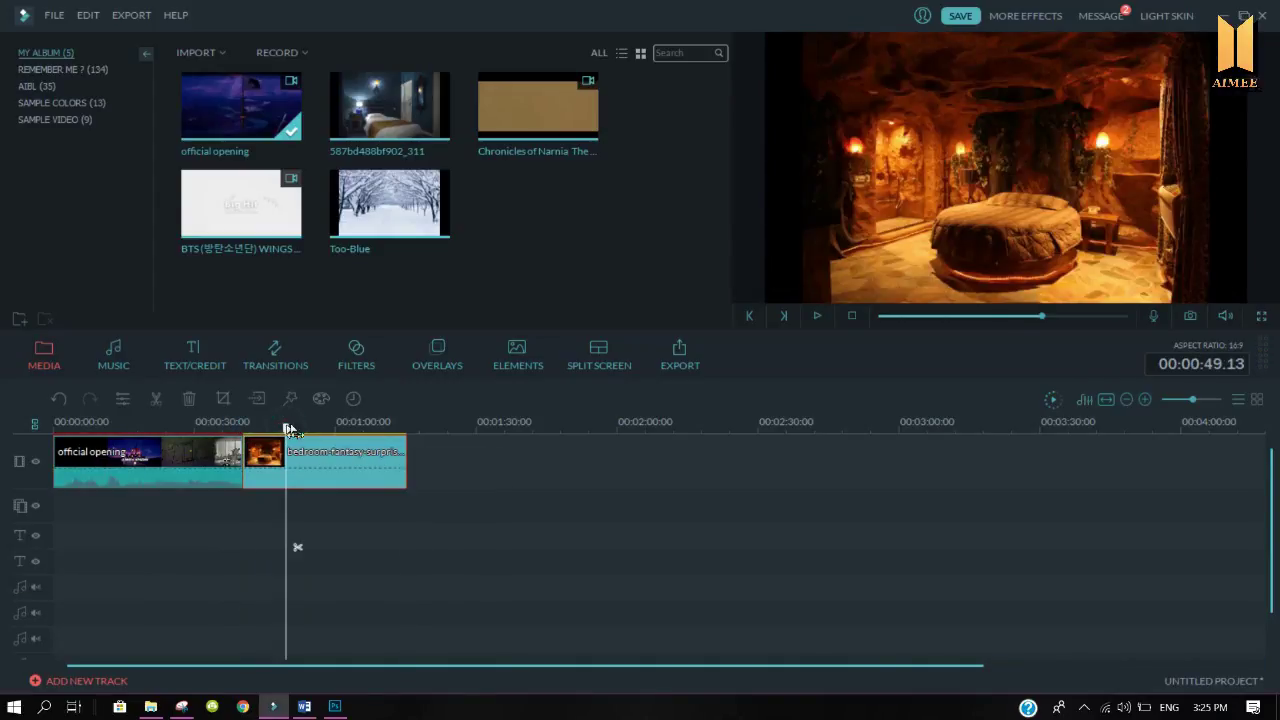
# Step: Apply Pan & Zoom to the bedroom image, from a 1620 × 878 start frame to an end frame of about 1270 × 683 around the bed
pyautogui.click(224, 398)
pyautogui.moveTo(604, 197); pyautogui.dragTo(608, 237)
pyautogui.click(668, 148)
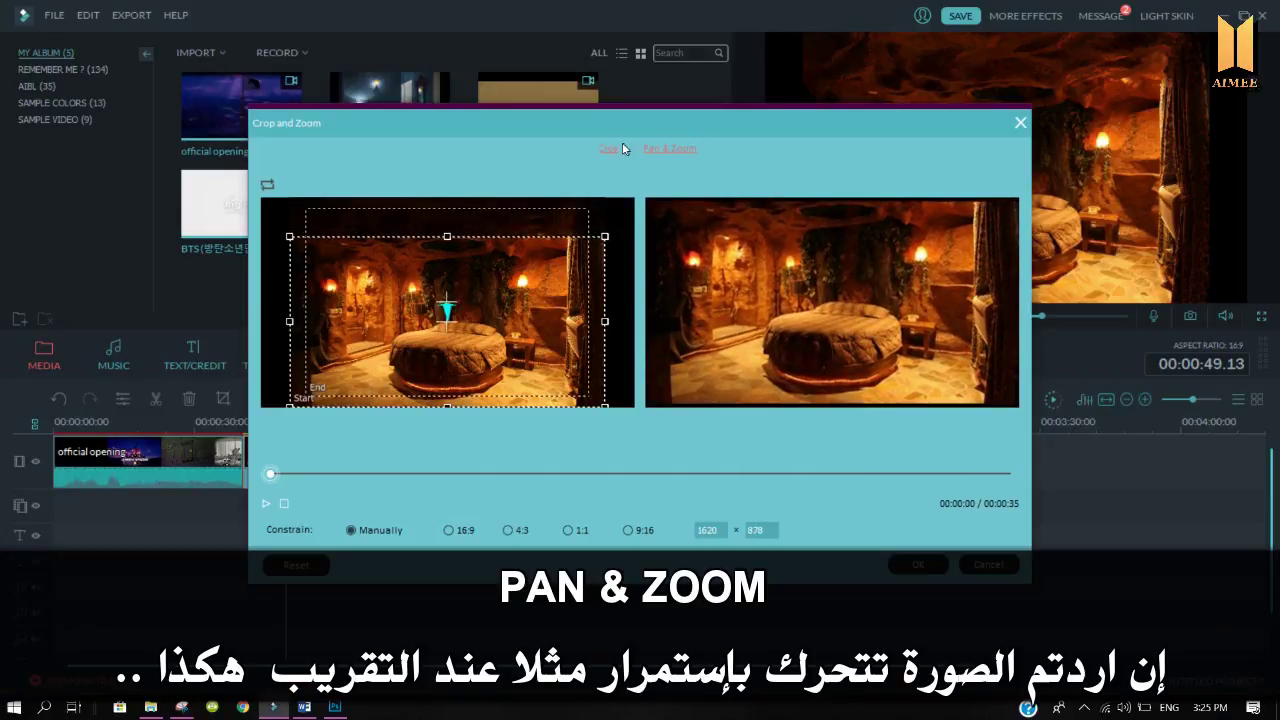
pyautogui.moveTo(604, 237); pyautogui.dragTo(541, 264)
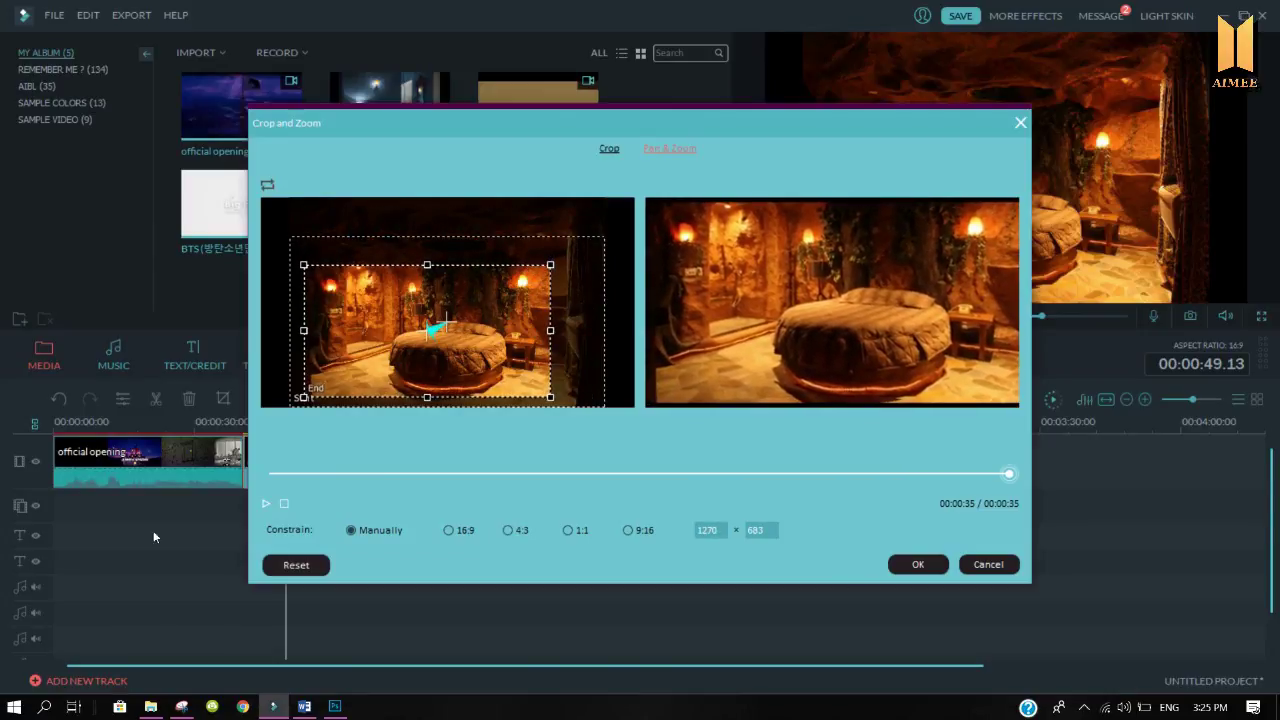
pyautogui.click(266, 503)
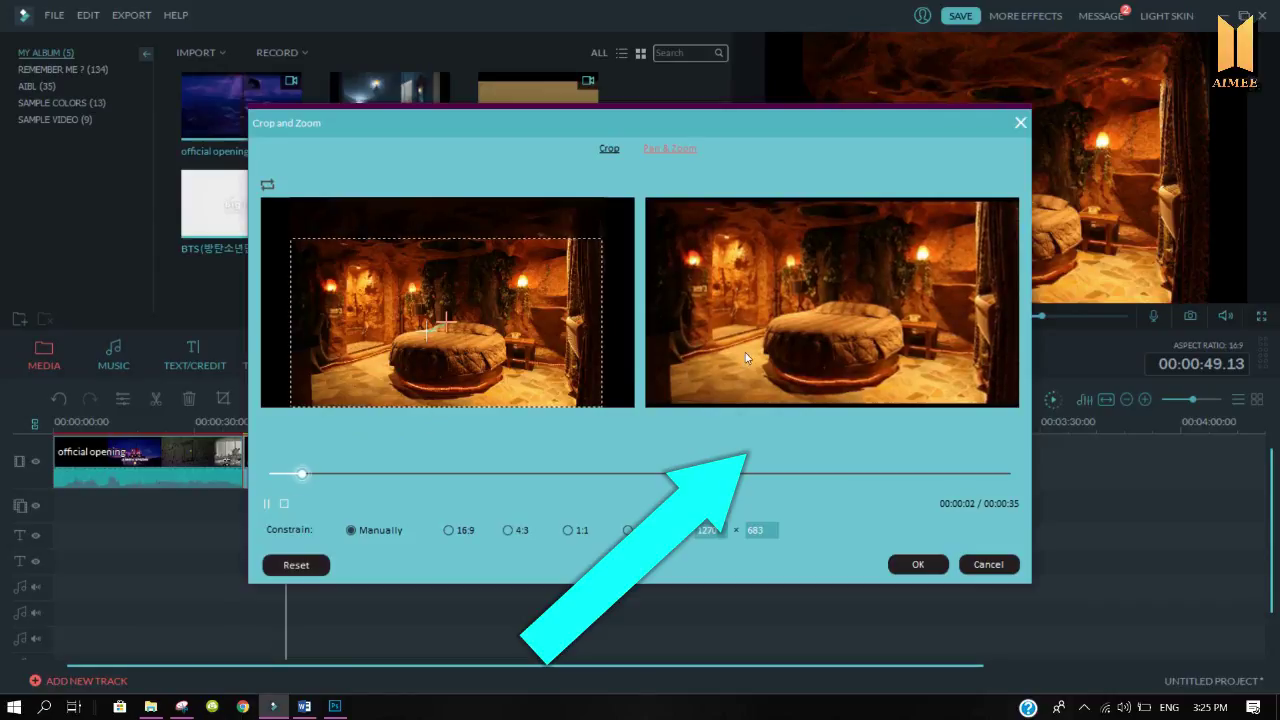
pyautogui.click(560, 346)
pyautogui.moveTo(543, 264); pyautogui.dragTo(540, 272)
pyautogui.click(903, 560)
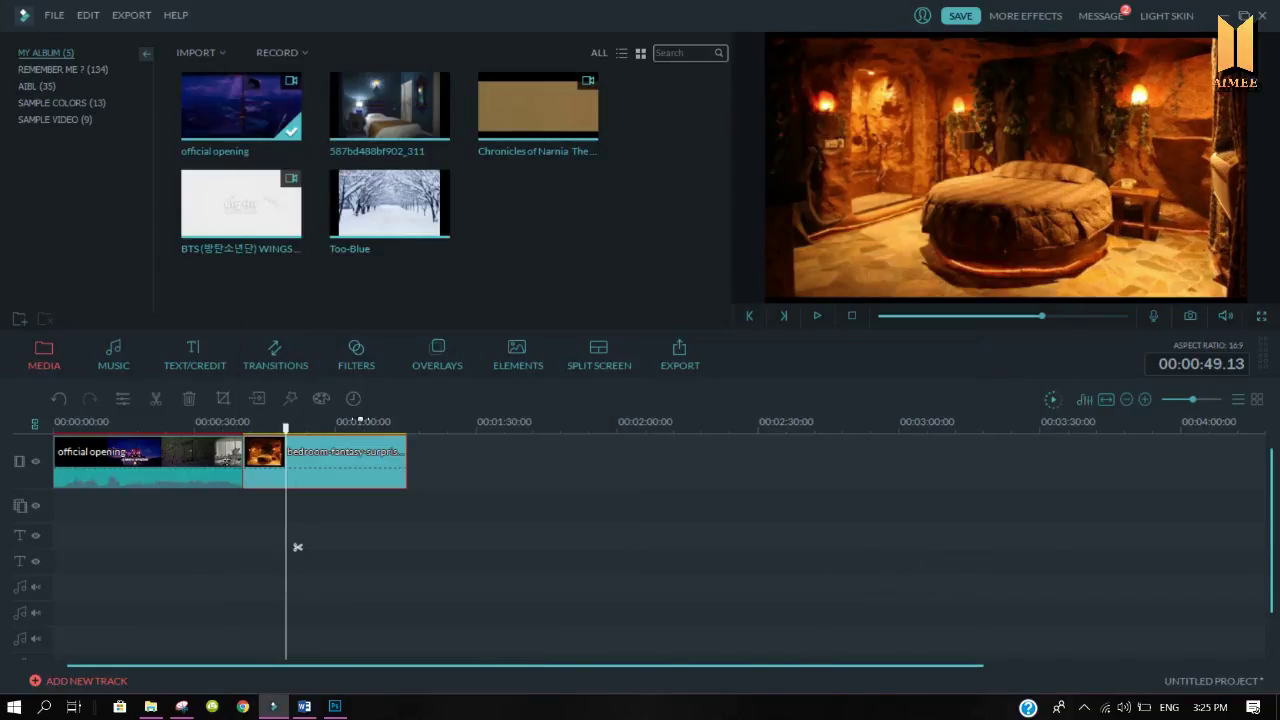
# Step: Add a Dissolve transition between the official opening clip and the bedroom image, and play it back
pyautogui.click(271, 352)
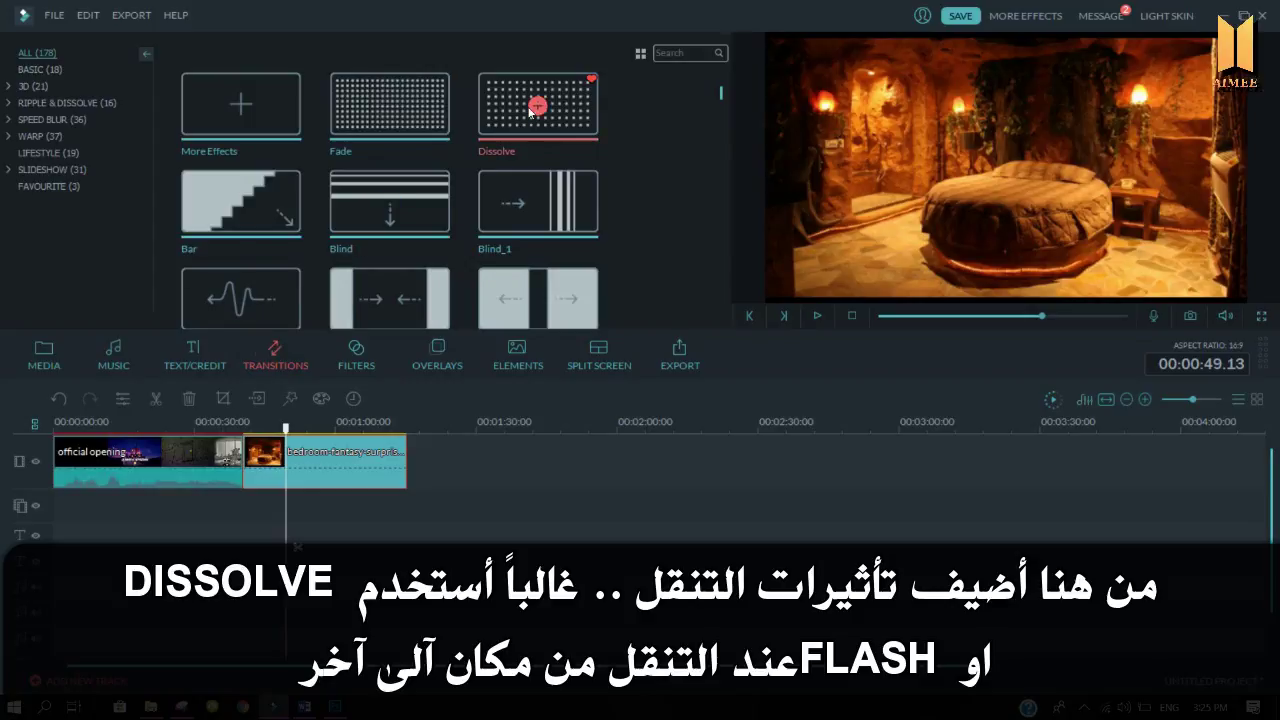
pyautogui.moveTo(534, 104); pyautogui.dragTo(337, 340)
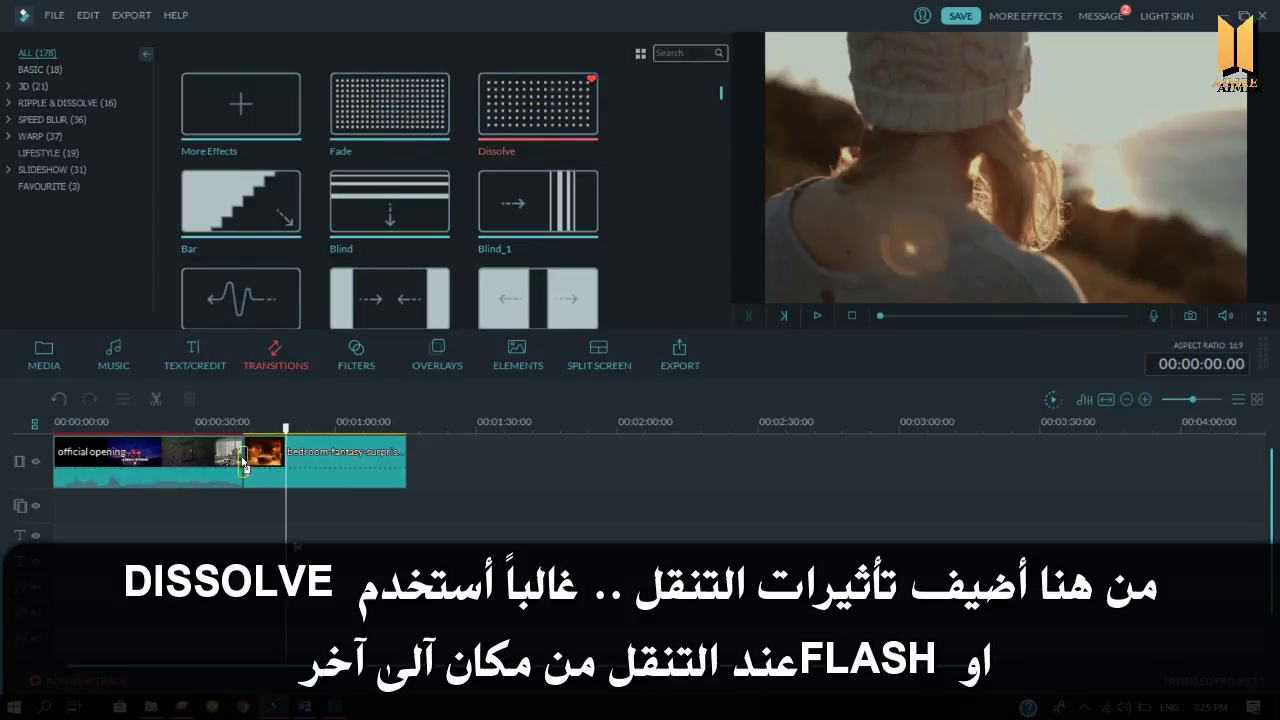
pyautogui.moveTo(244, 465); pyautogui.dragTo(244, 465)
pyautogui.click(238, 428)
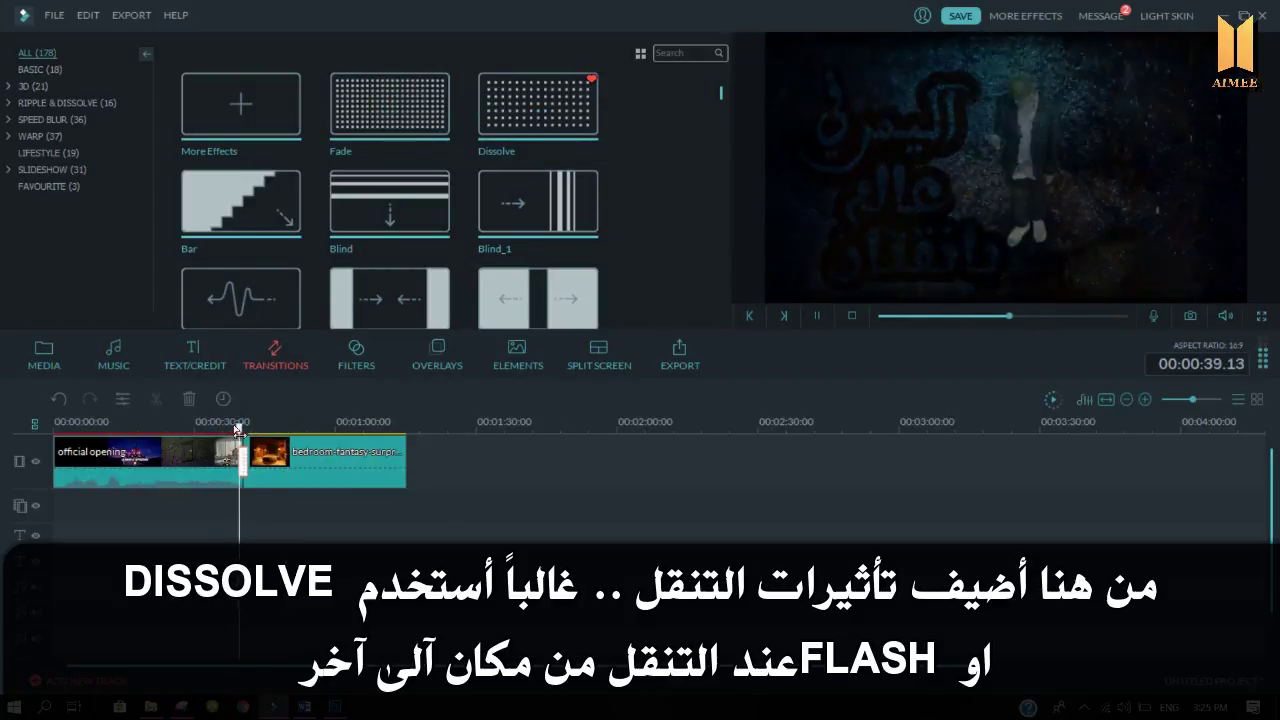
pyautogui.press('space')
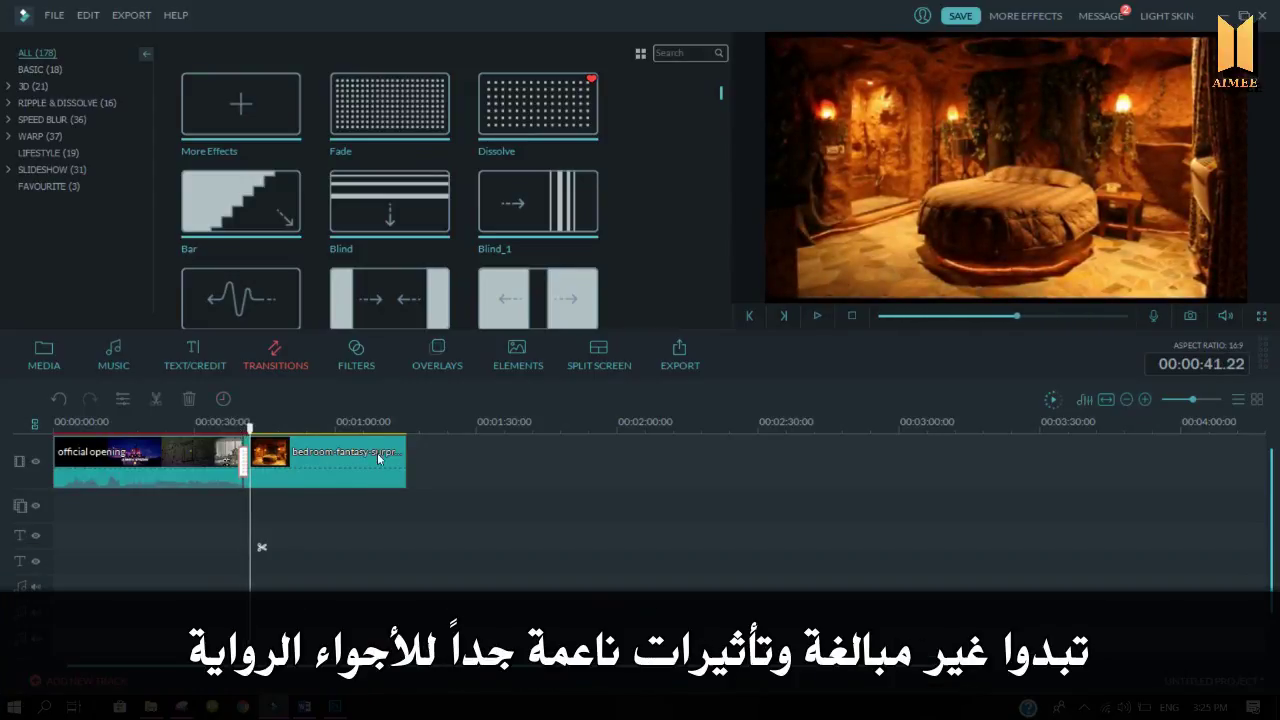
# Step: Extend the bedroom image's end to about 1:29 on the timeline and place the playhead at about 58 seconds
pyautogui.moveTo(404, 456); pyautogui.dragTo(474, 456)
pyautogui.click(329, 425)
# Step: Add custom text preset 1 to the text track at the start of the bedroom image and open its text settings briefly
pyautogui.click(193, 367)
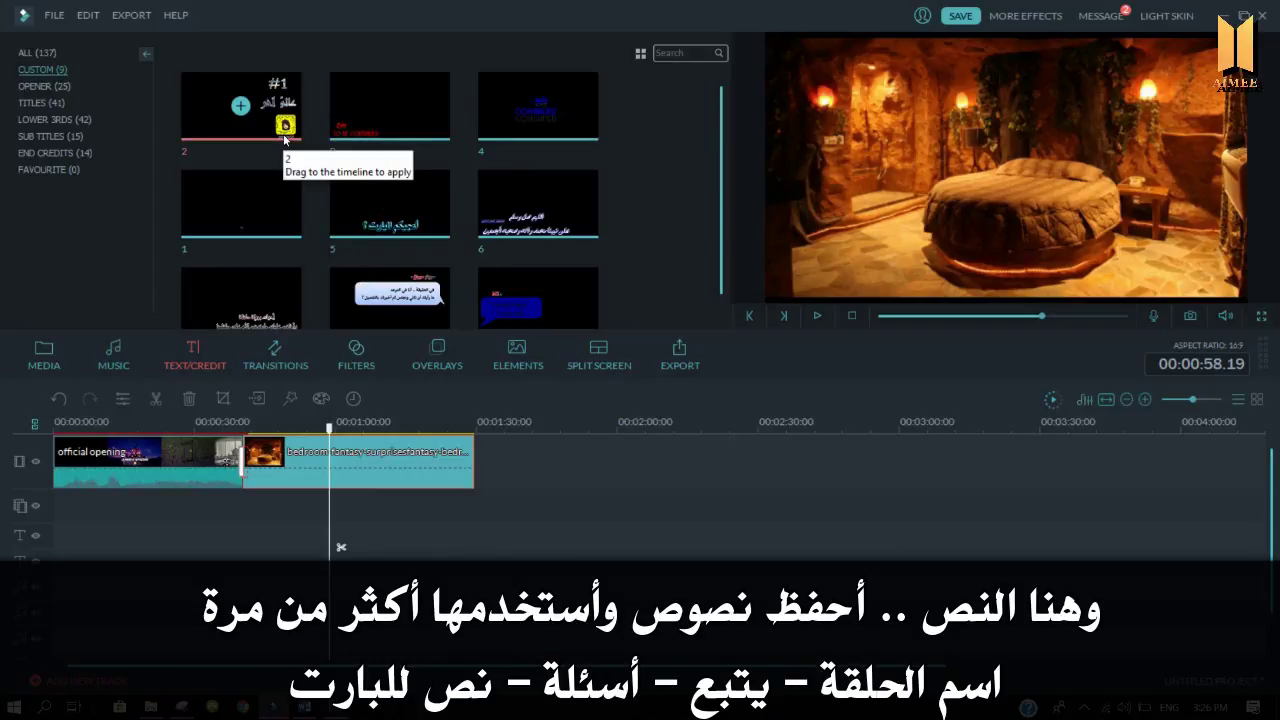
pyautogui.click(272, 220)
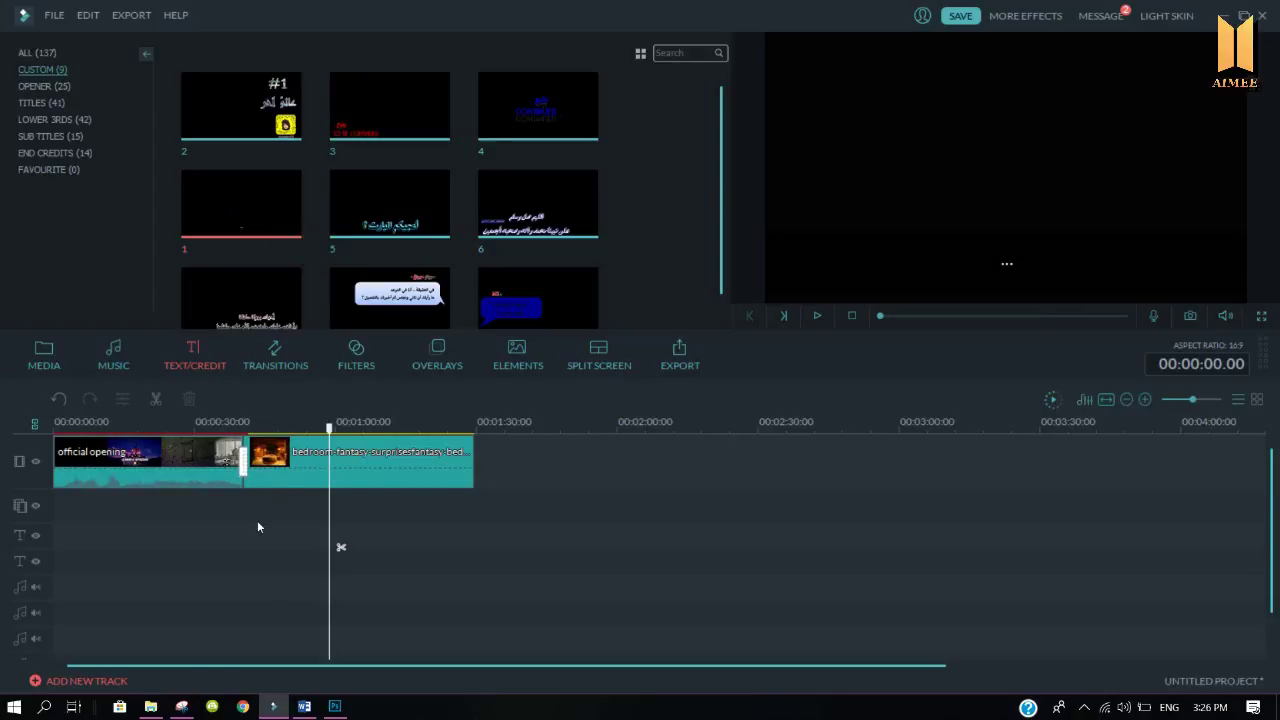
pyautogui.moveTo(255, 232); pyautogui.dragTo(160, 490)
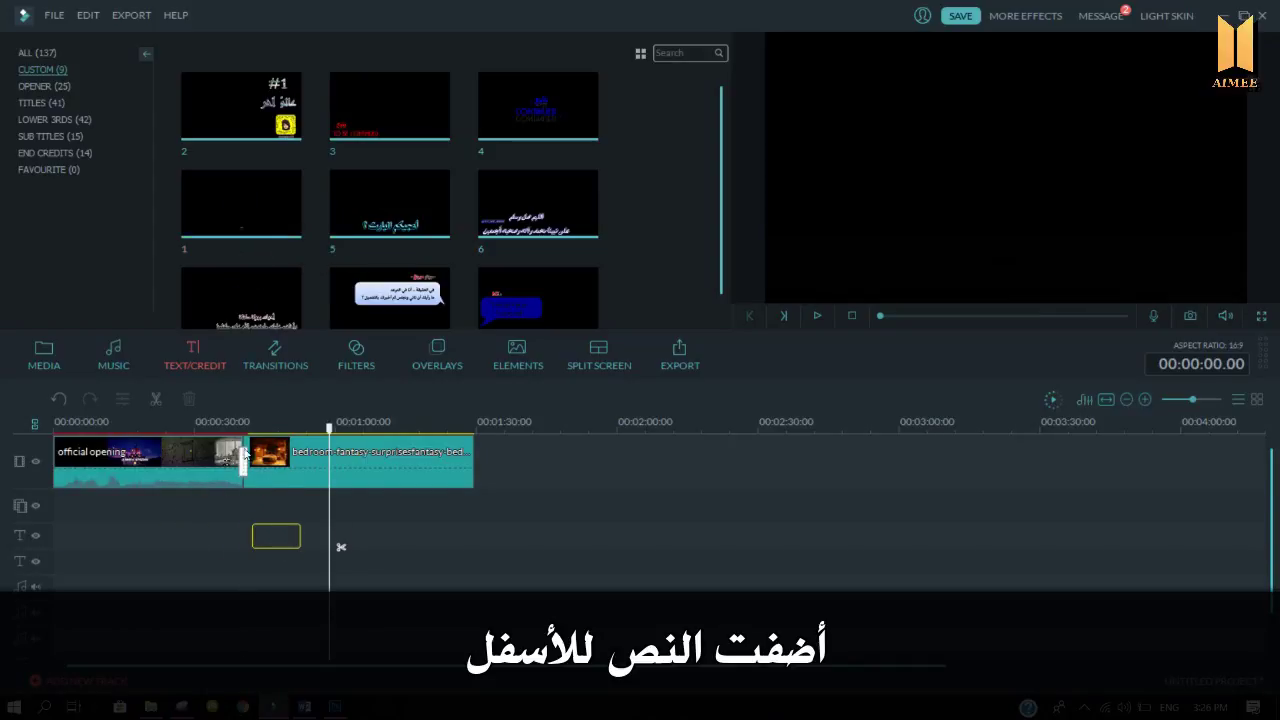
pyautogui.moveTo(245, 455); pyautogui.dragTo(246, 458)
pyautogui.doubleClick(262, 537)
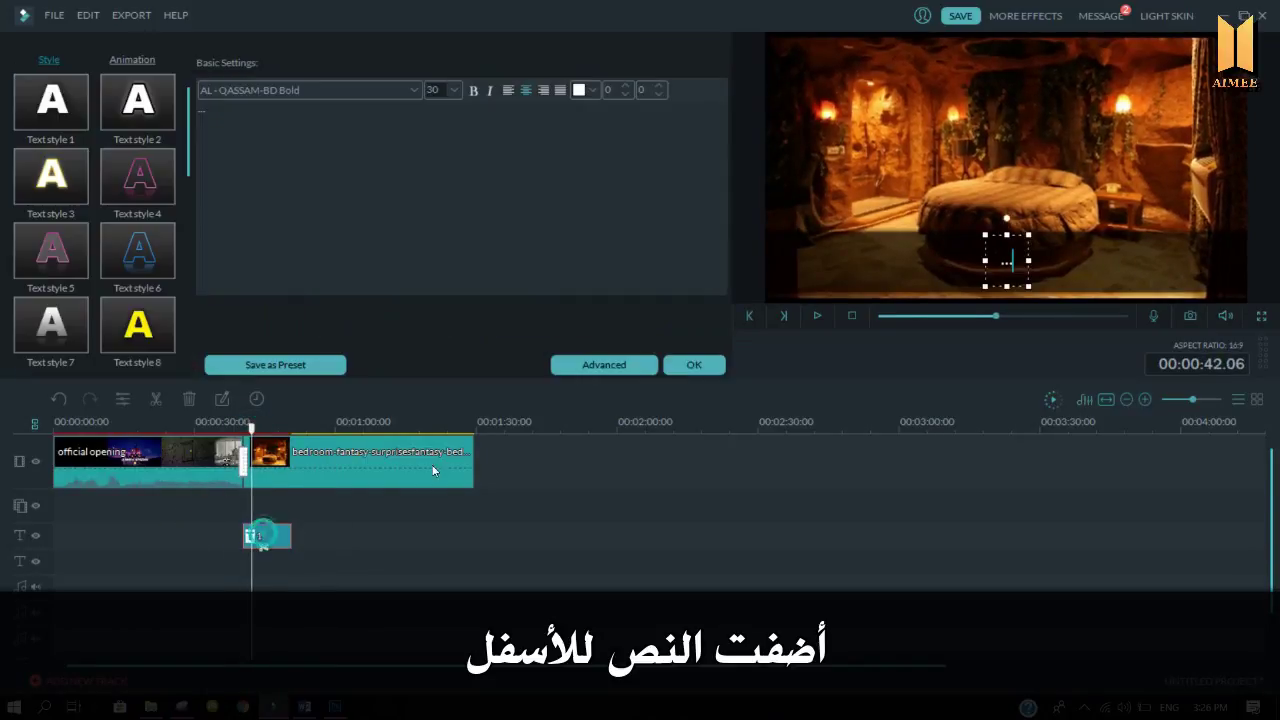
pyautogui.click(694, 365)
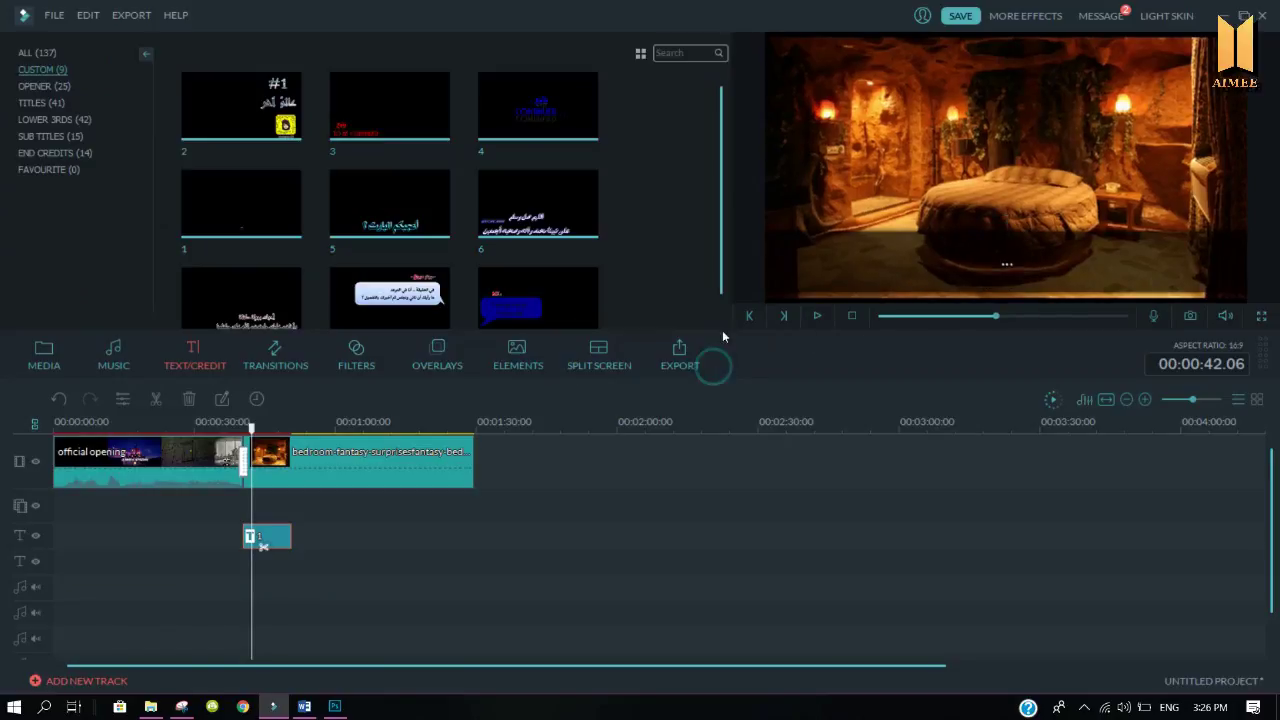
# Step: Add the Cinema 21:9 overlay across the whole bedroom image and lower its BorderH value to make the black bars thinner
pyautogui.click(447, 369)
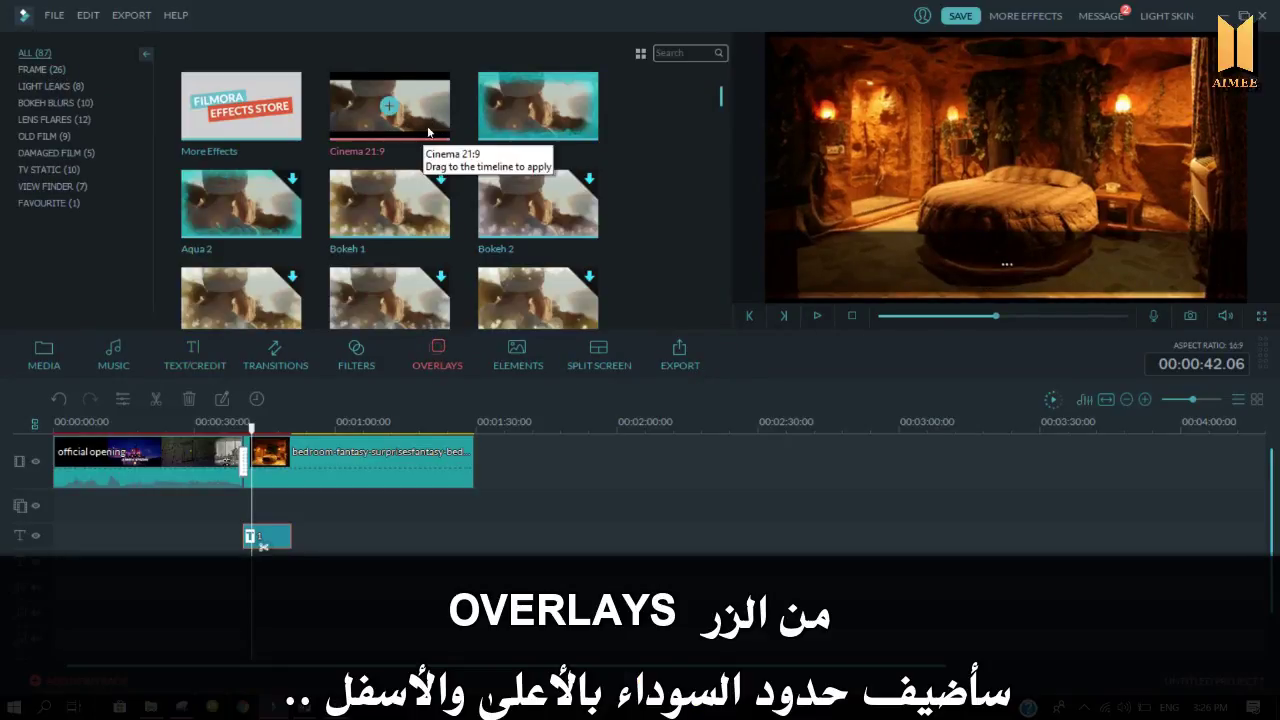
pyautogui.moveTo(430, 125); pyautogui.dragTo(302, 502)
pyautogui.moveTo(228, 540); pyautogui.dragTo(474, 527)
pyautogui.click(355, 527)
pyautogui.doubleClick(369, 526)
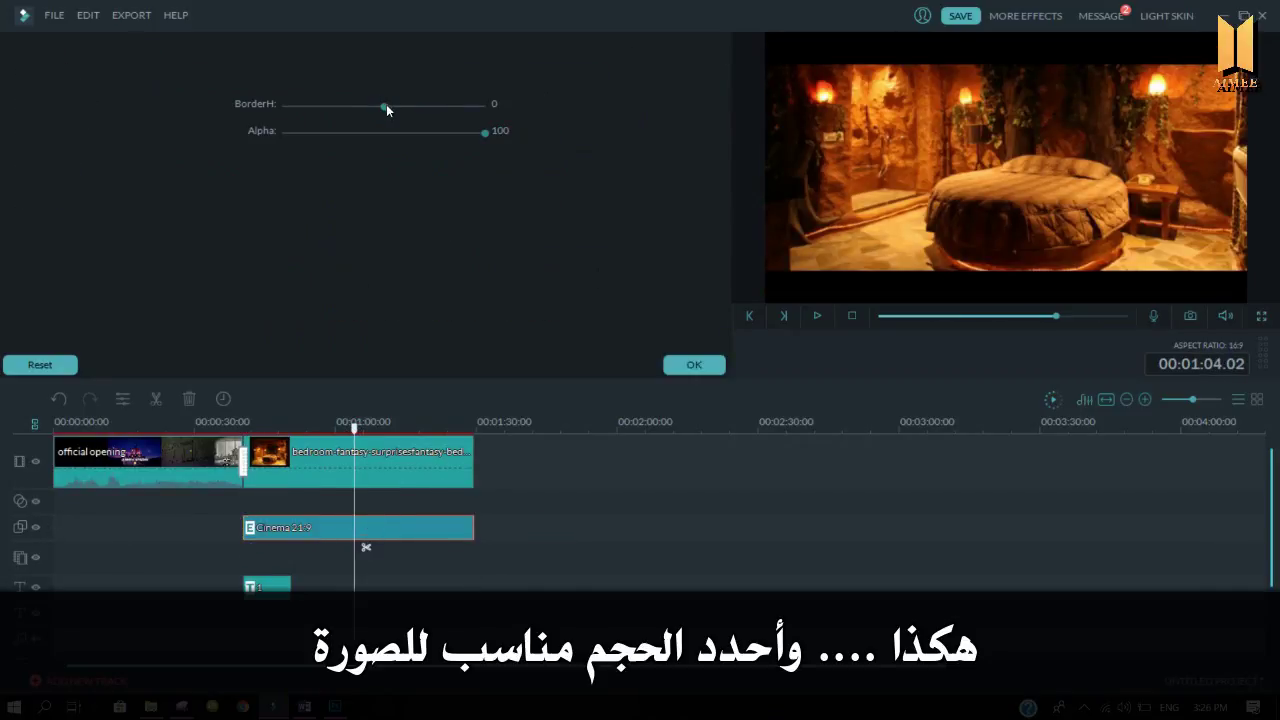
pyautogui.moveTo(386, 106); pyautogui.dragTo(318, 110)
# Step: Replace the preset's dots with the Arabic narration about Jin, break it into two lines before "- تلك الفتاة", and place it over the lower black band
pyautogui.click(266, 420)
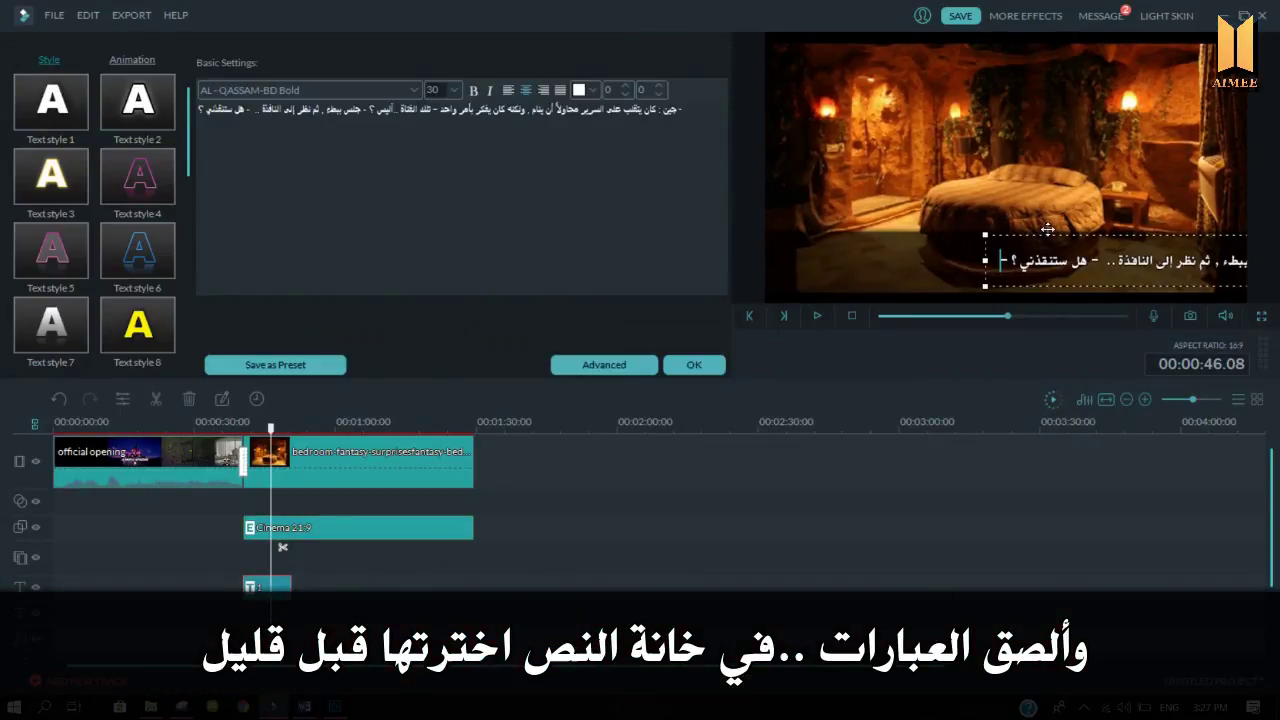
pyautogui.moveTo(1047, 229); pyautogui.dragTo(869, 230)
pyautogui.click(1120, 270)
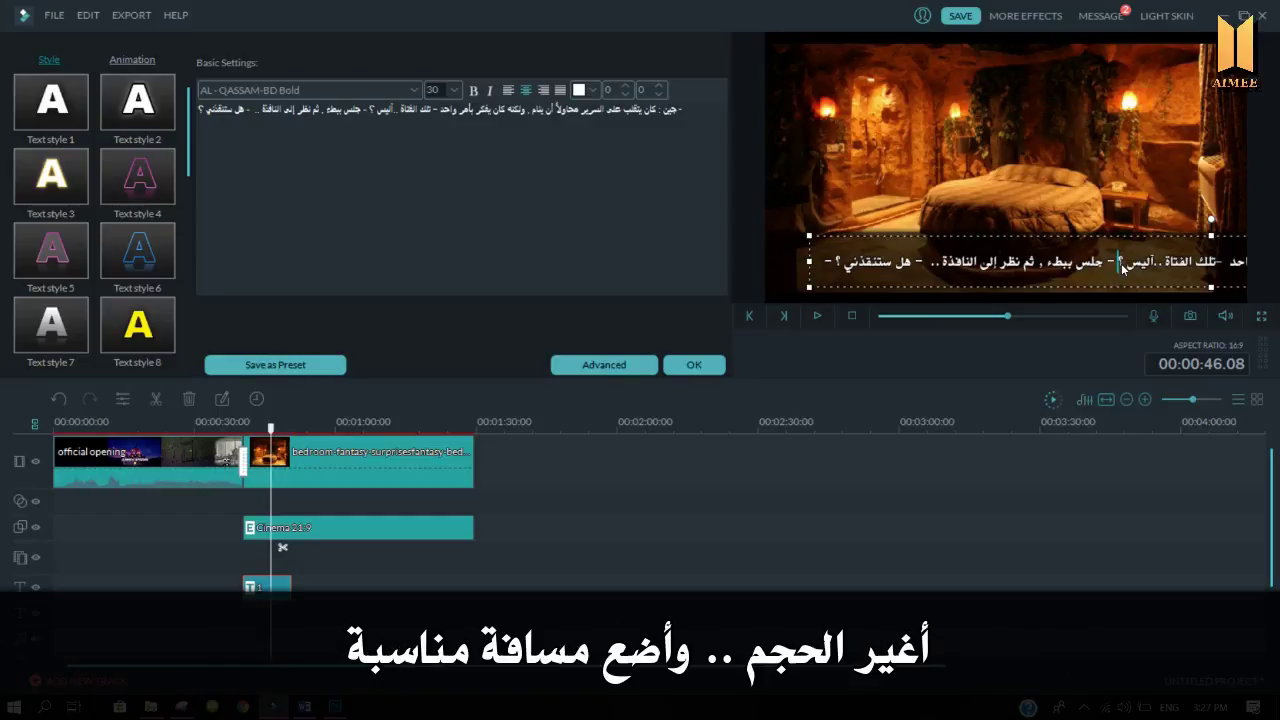
pyautogui.press('Return')
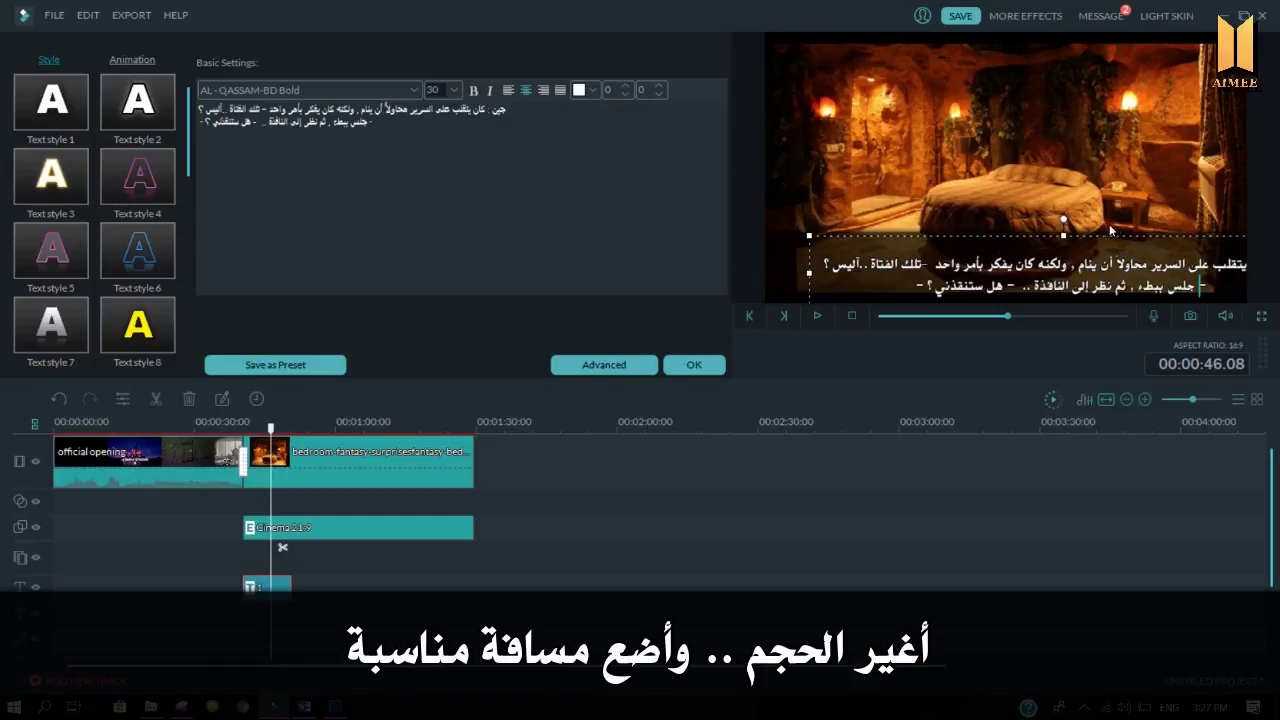
pyautogui.moveTo(1110, 230); pyautogui.dragTo(1078, 218)
pyautogui.doubleClick(1038, 276)
pyautogui.write('جين : كان يتقلب على السرير محاولاً أن ينام , ولكنه كان يفكر بأمر واحد - تلك الفتاة ..آليس ؟ - جلس ببطء , ثم نظر إلى النافذة .. - هل ستنقذني ؟ -')
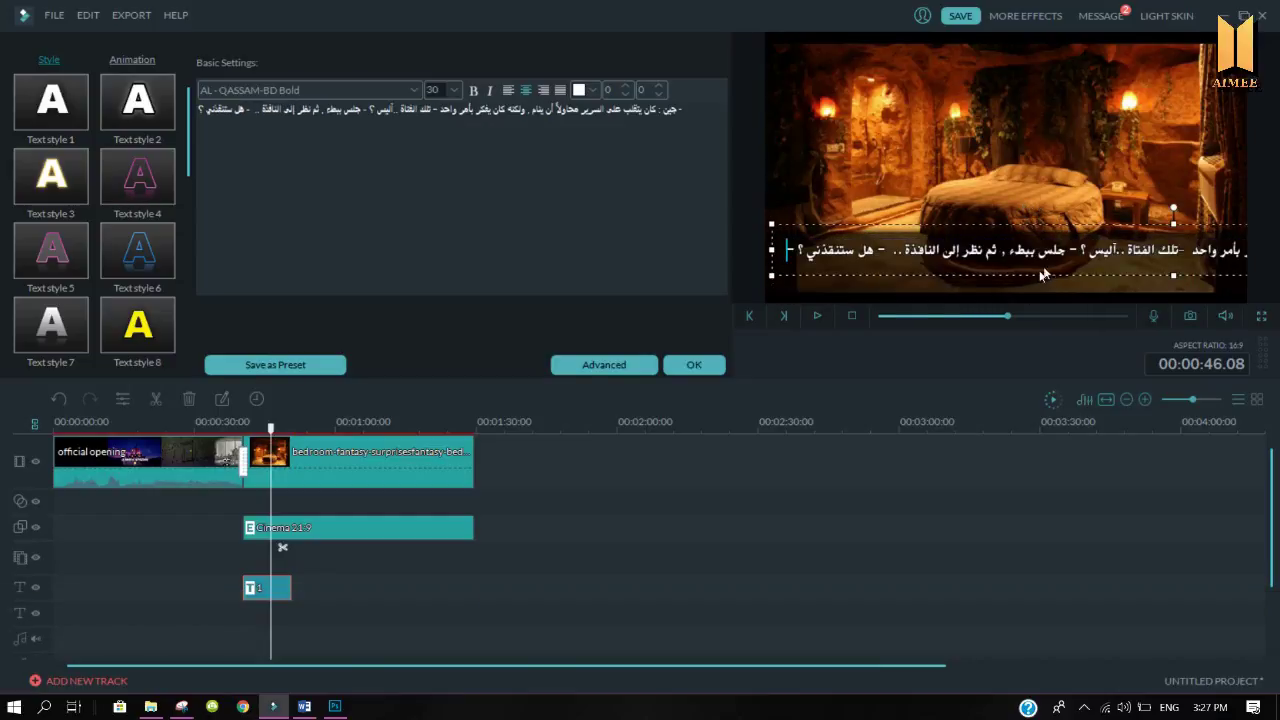
pyautogui.press('Return')
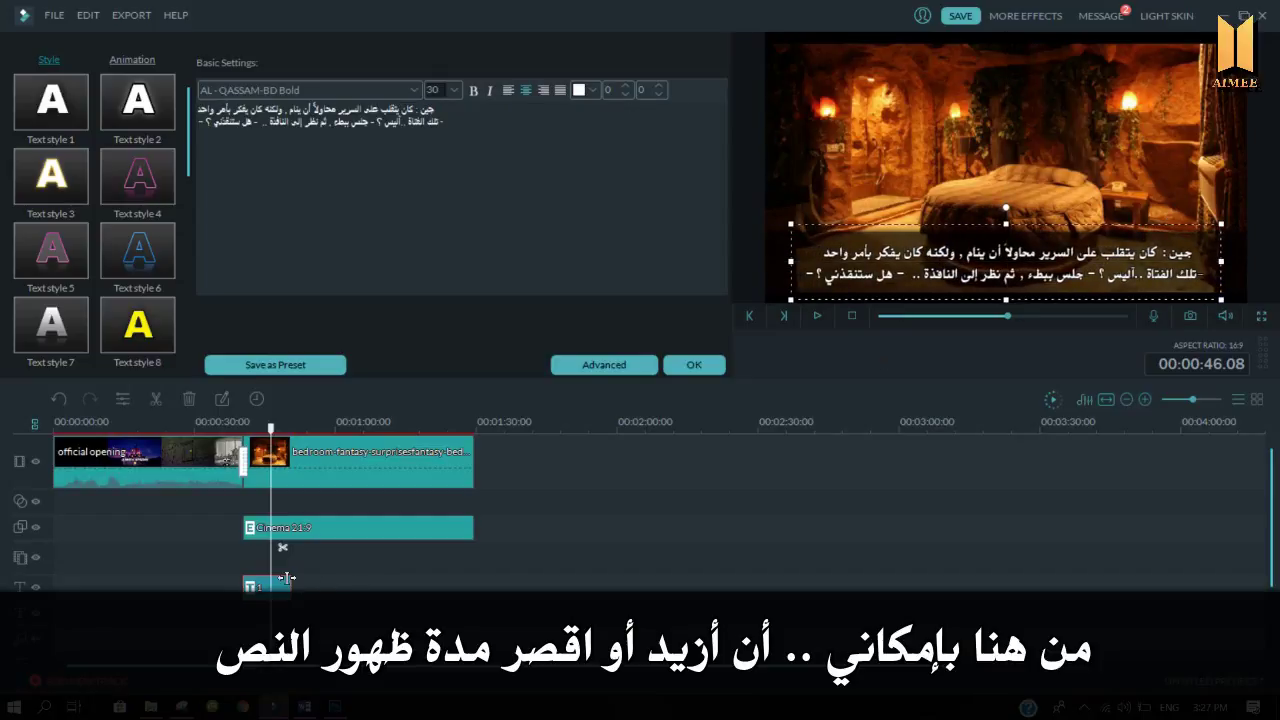
# Step: Extend the narration text clip's end to about 54 seconds on the timeline and play the scene
pyautogui.moveTo(287, 578); pyautogui.dragTo(306, 584)
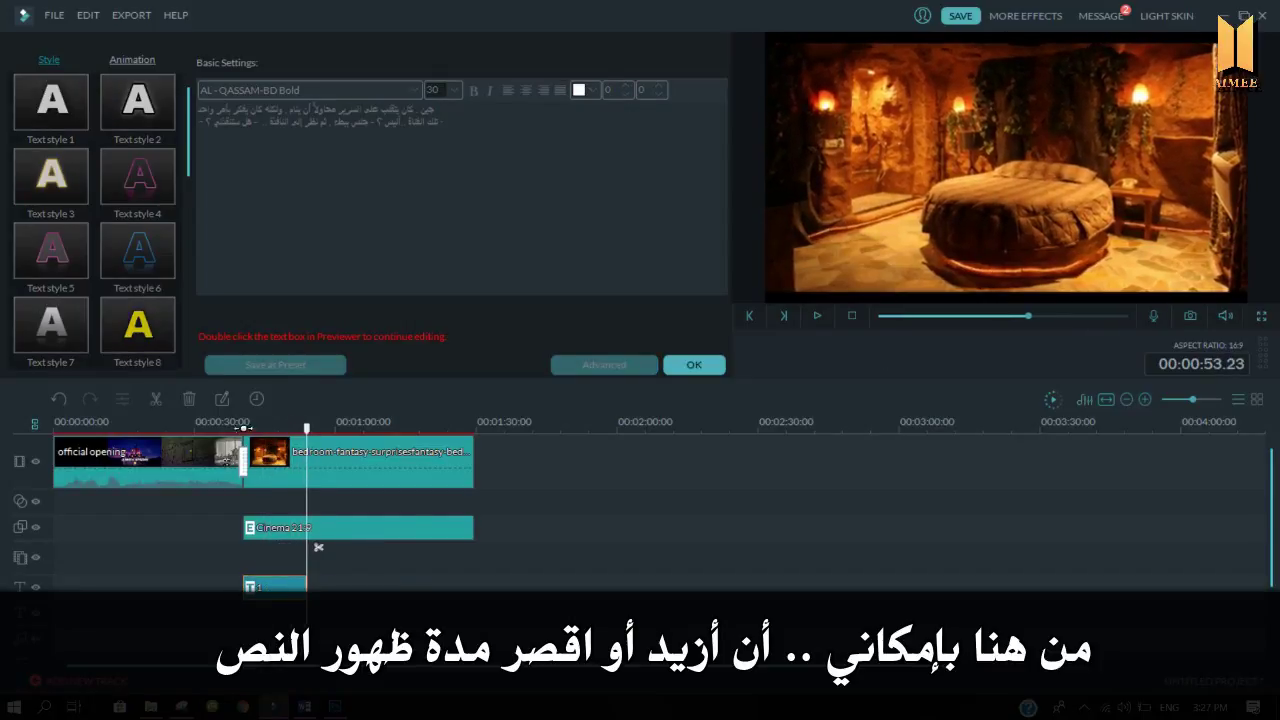
pyautogui.click(817, 315)
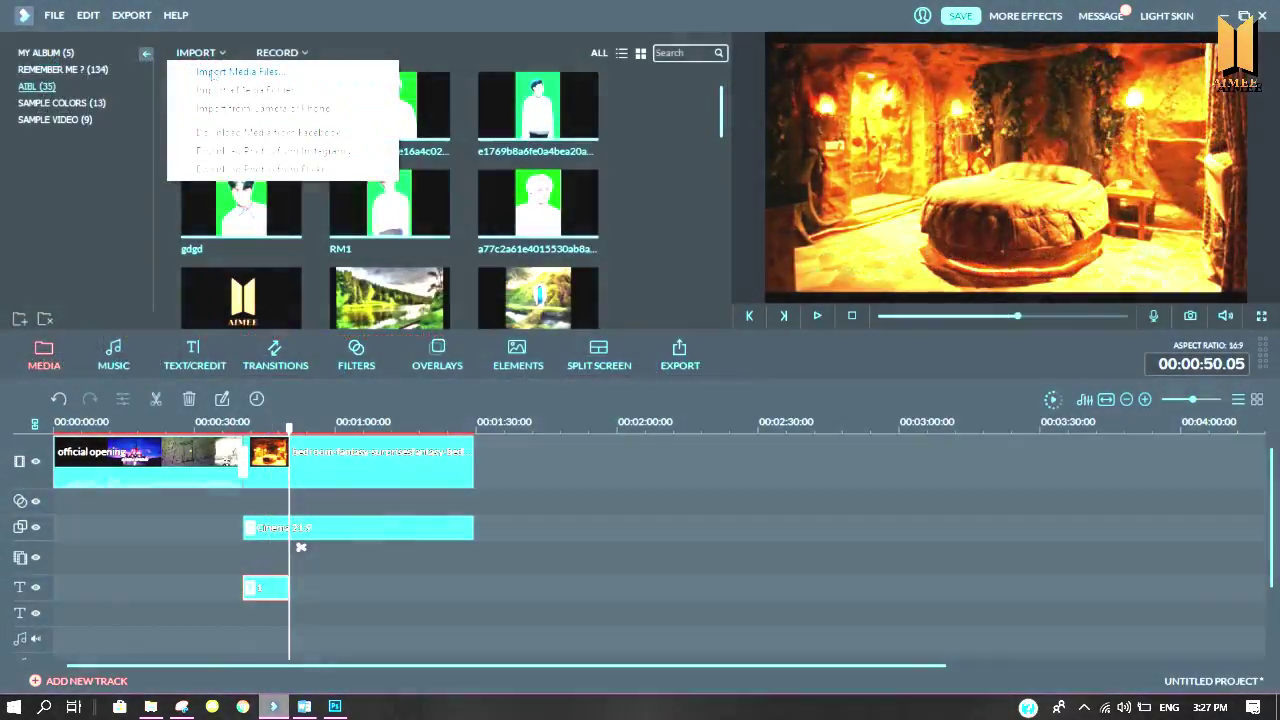
# Step: Import the green-screen picture a54b9ada2defb09cb83e30a712607d133 of the man in the gold-trimmed jacket from the Alice in BTS land folder
pyautogui.click(258, 90)
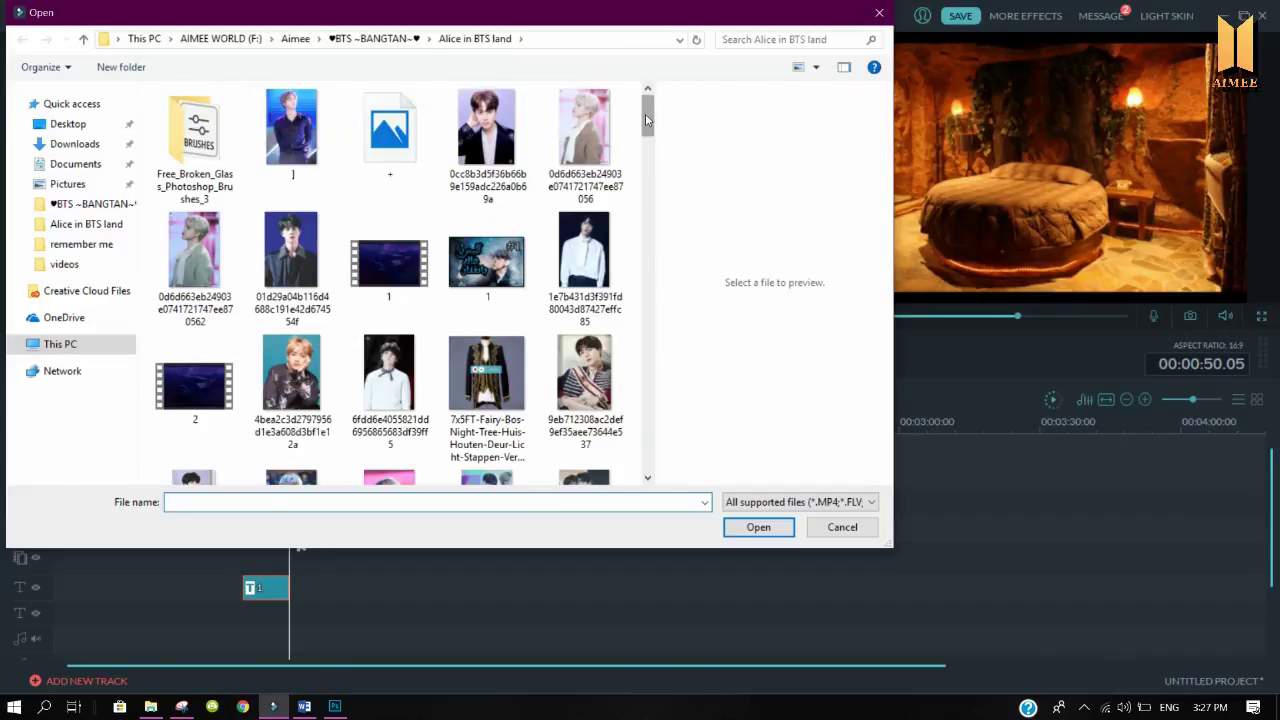
pyautogui.moveTo(646, 120); pyautogui.dragTo(646, 227)
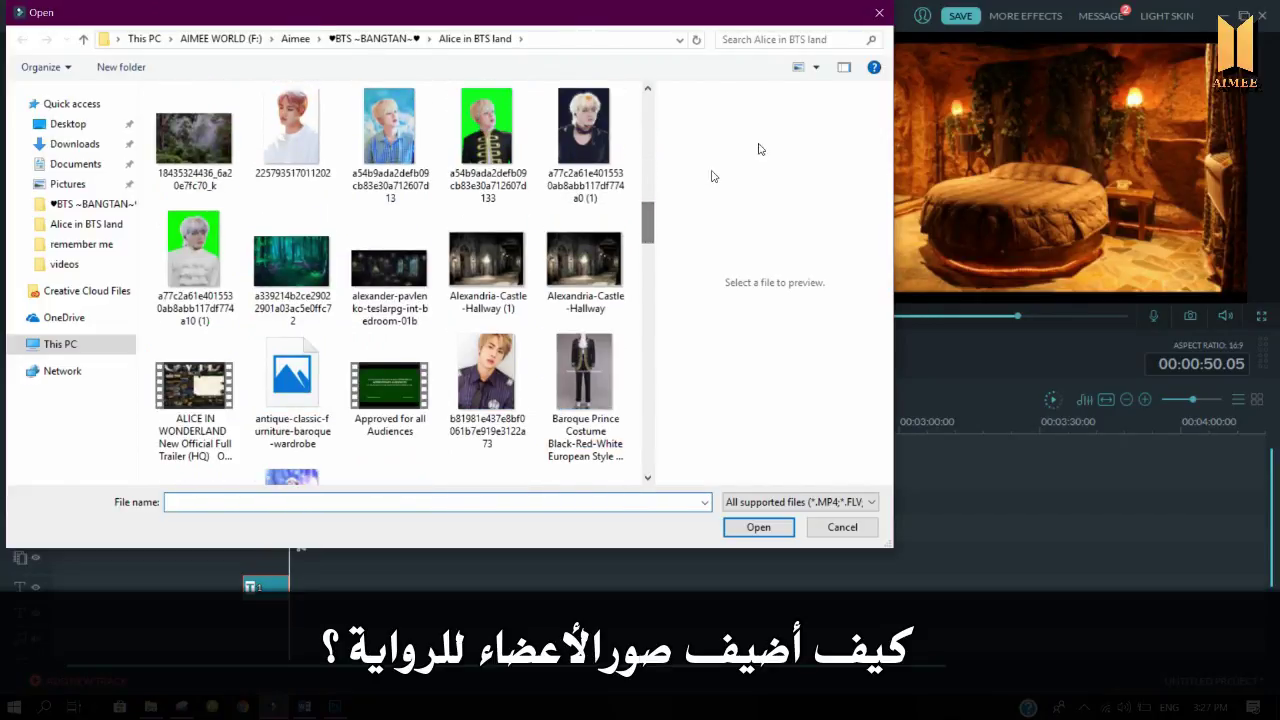
pyautogui.click(469, 147)
pyautogui.click(789, 532)
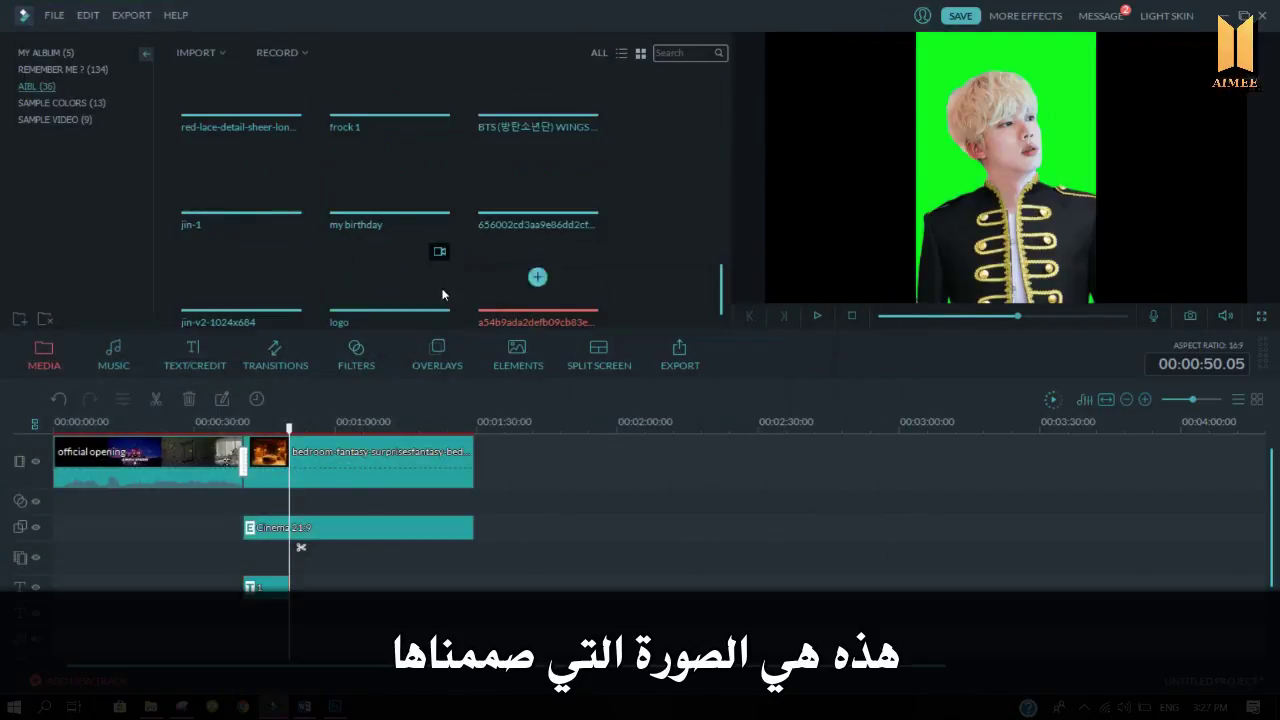
# Step: Place the green-screen picture on the PIP track at the bedroom image's start, matching its length to the narration text clip
pyautogui.moveTo(311, 530); pyautogui.dragTo(200, 400)
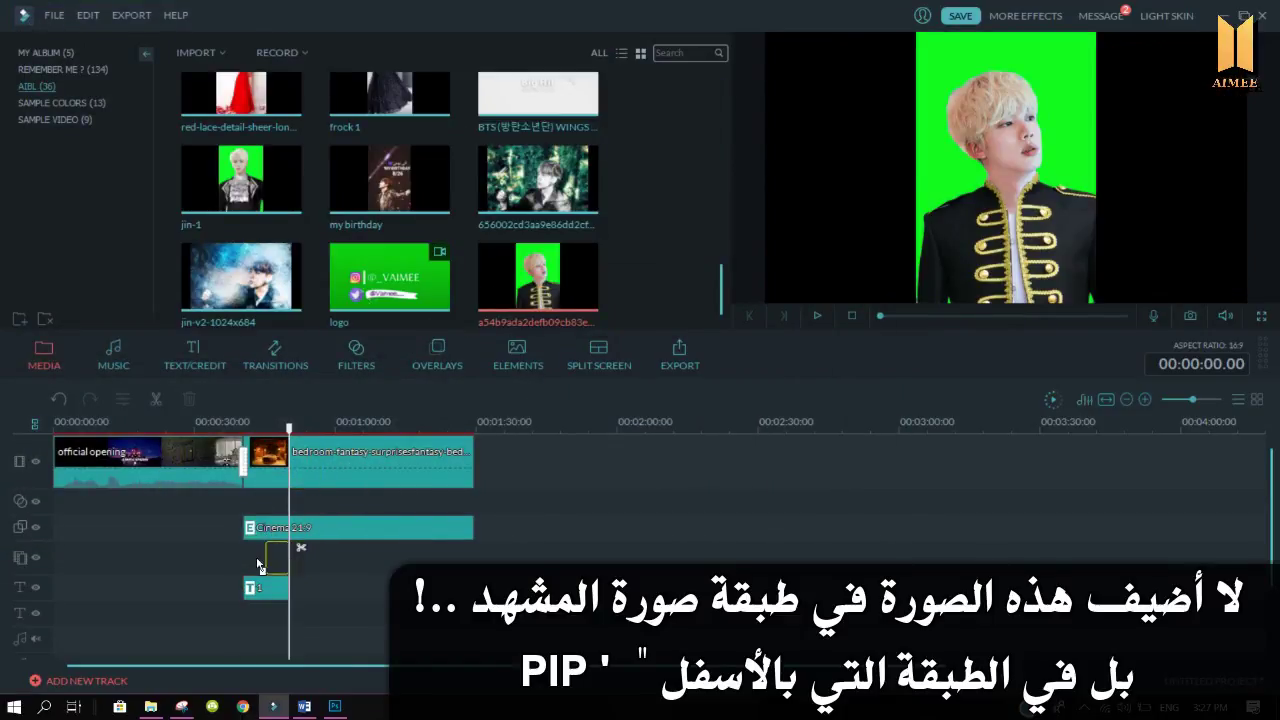
pyautogui.moveTo(254, 567); pyautogui.dragTo(292, 555)
pyautogui.click(264, 561)
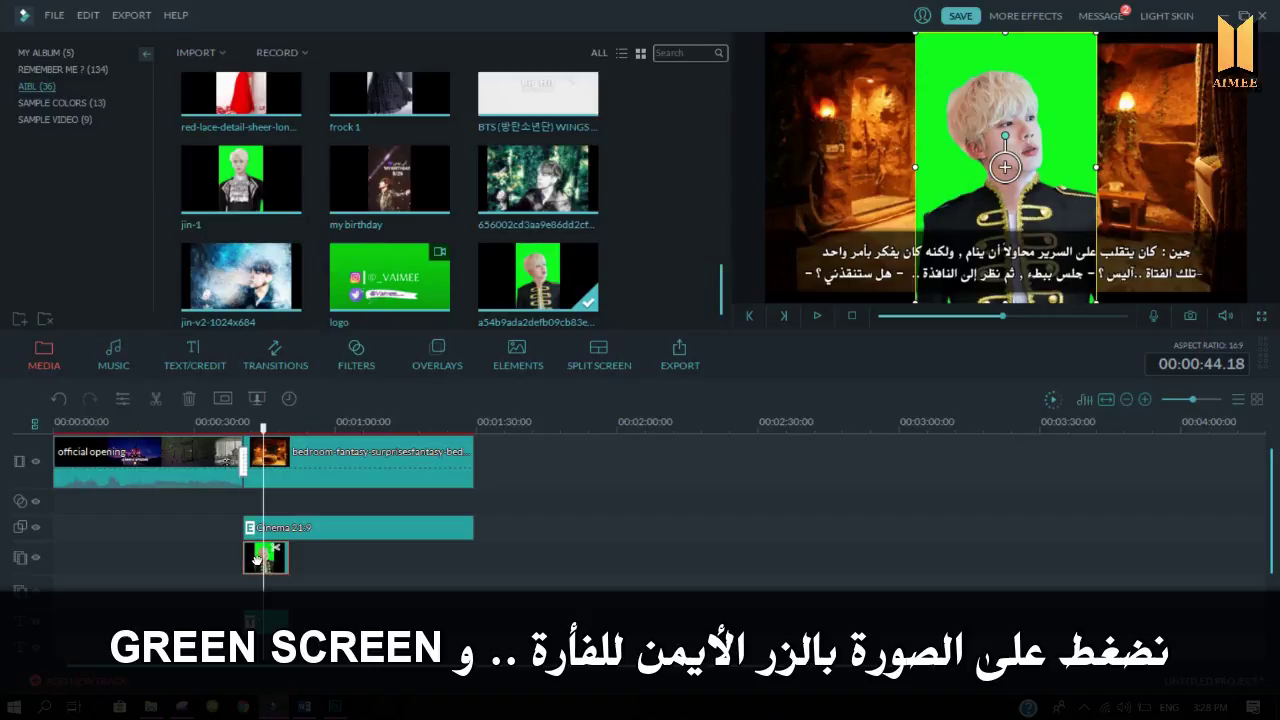
# Step: Apply Chroma Key (Green Screen) to the man's picture, making its green background colour transparent
pyautogui.rightClick(255, 563)
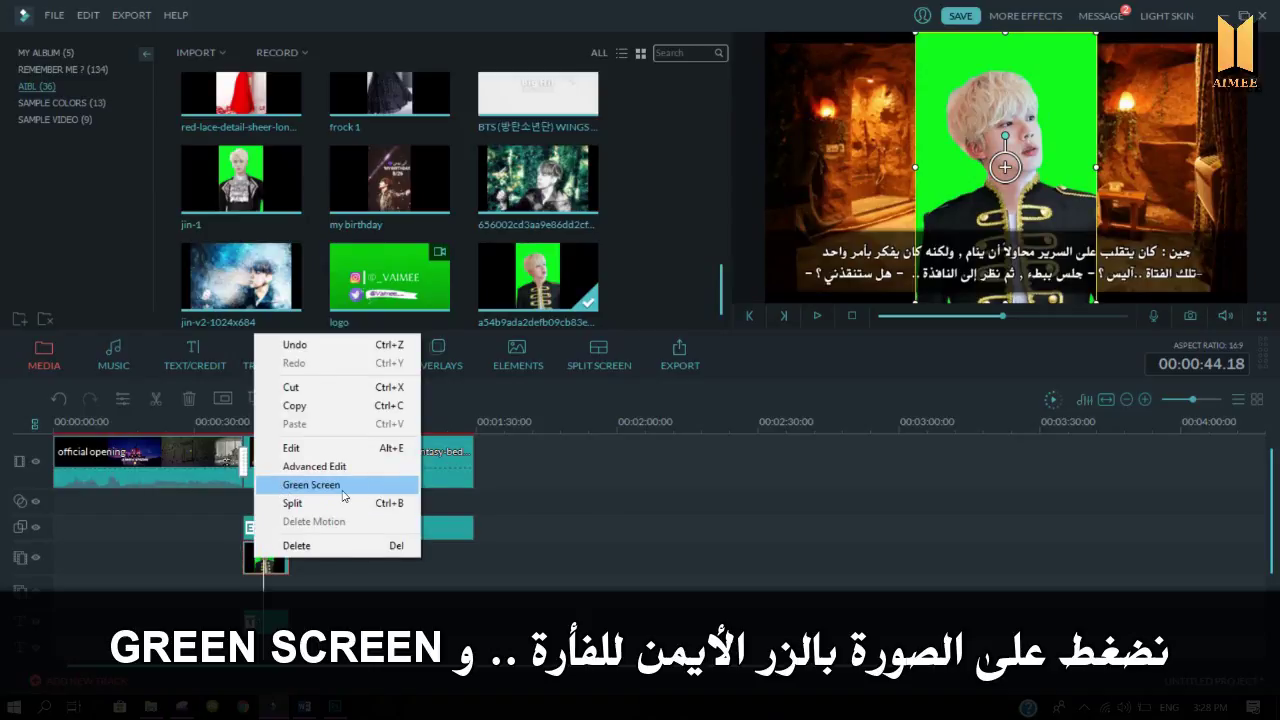
pyautogui.click(342, 490)
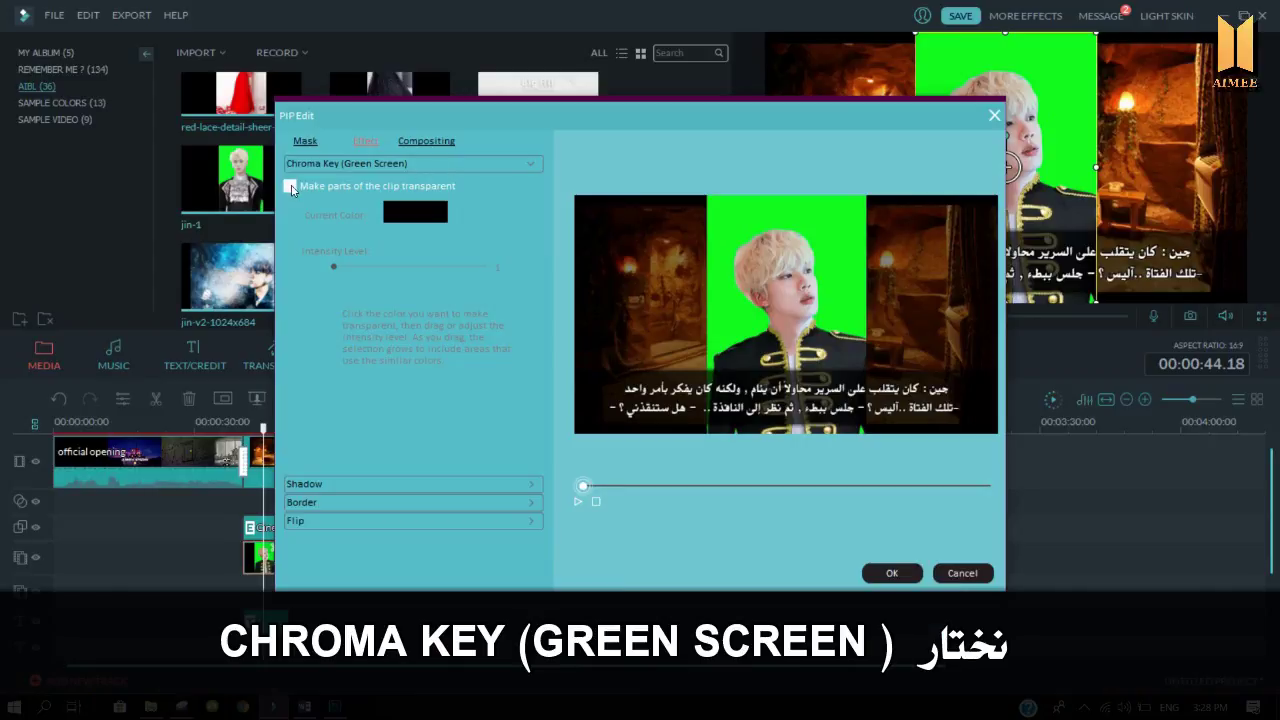
pyautogui.click(290, 187)
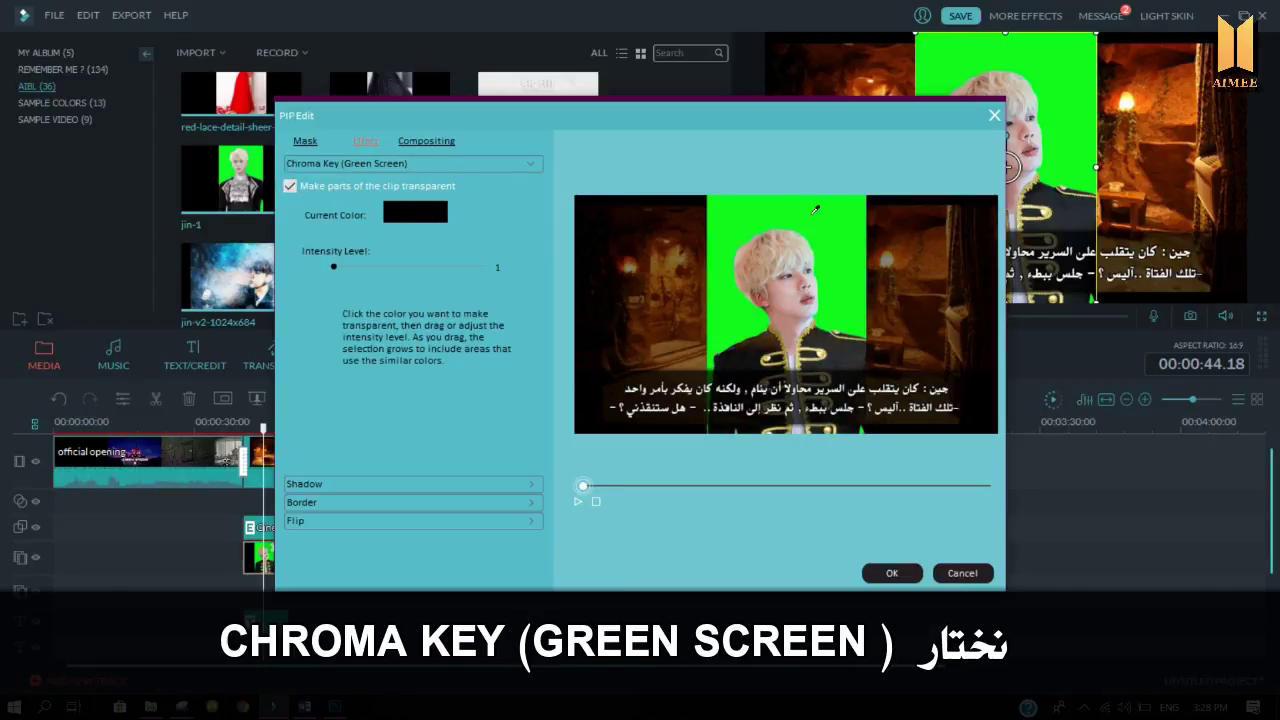
pyautogui.click(816, 209)
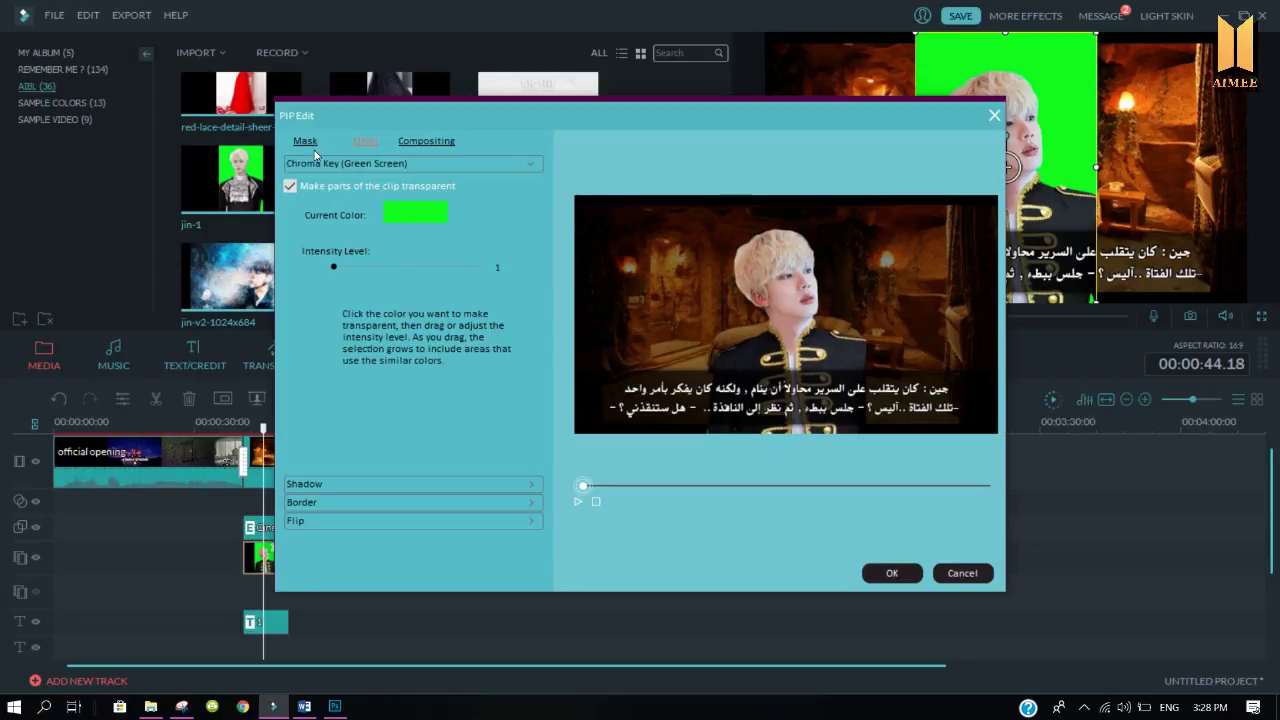
# Step: Apply a border to the man's picture and set both its start and end gradient colours to black
pyautogui.click(380, 501)
pyautogui.click(290, 226)
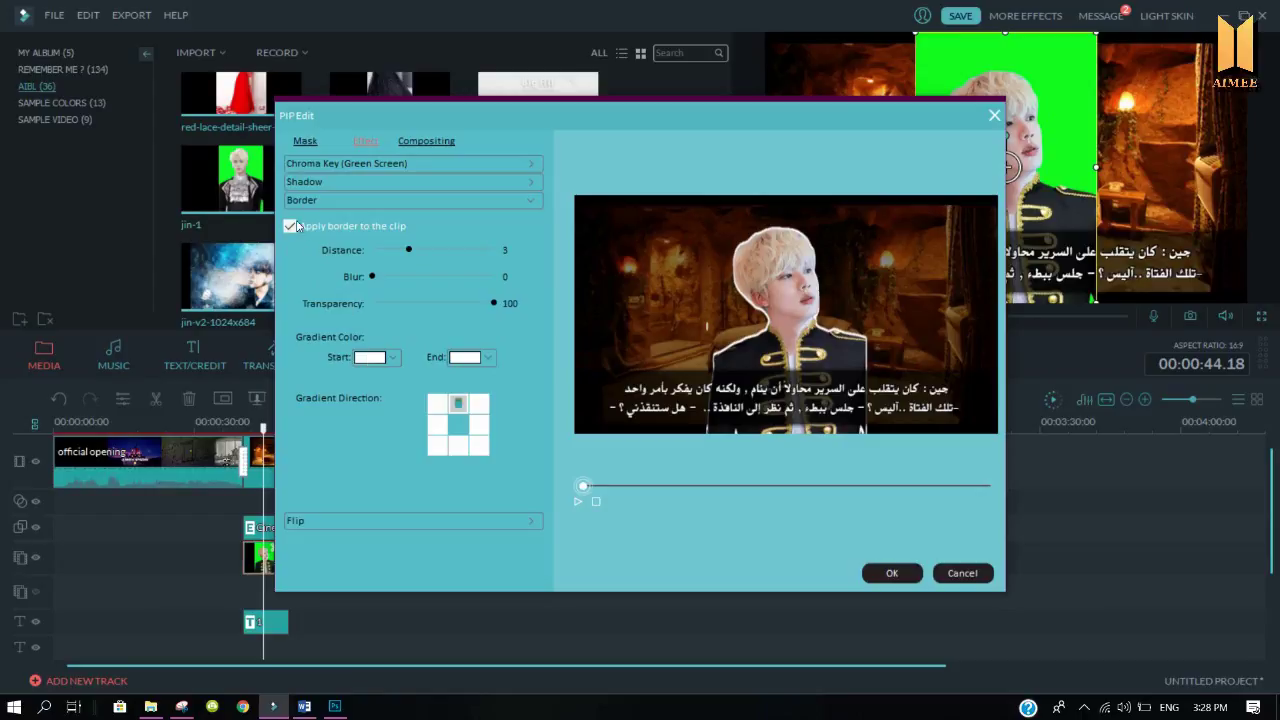
pyautogui.click(376, 357)
pyautogui.click(455, 358)
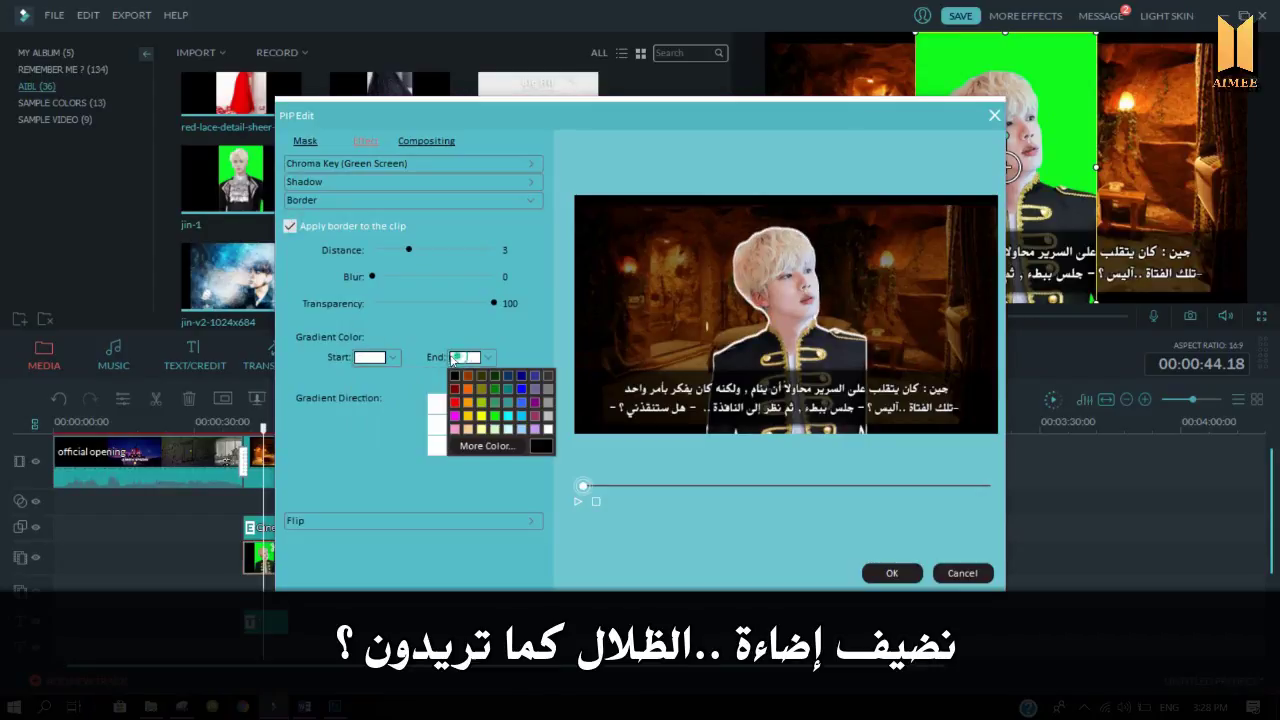
pyautogui.click(453, 376)
pyautogui.click(376, 357)
pyautogui.click(358, 376)
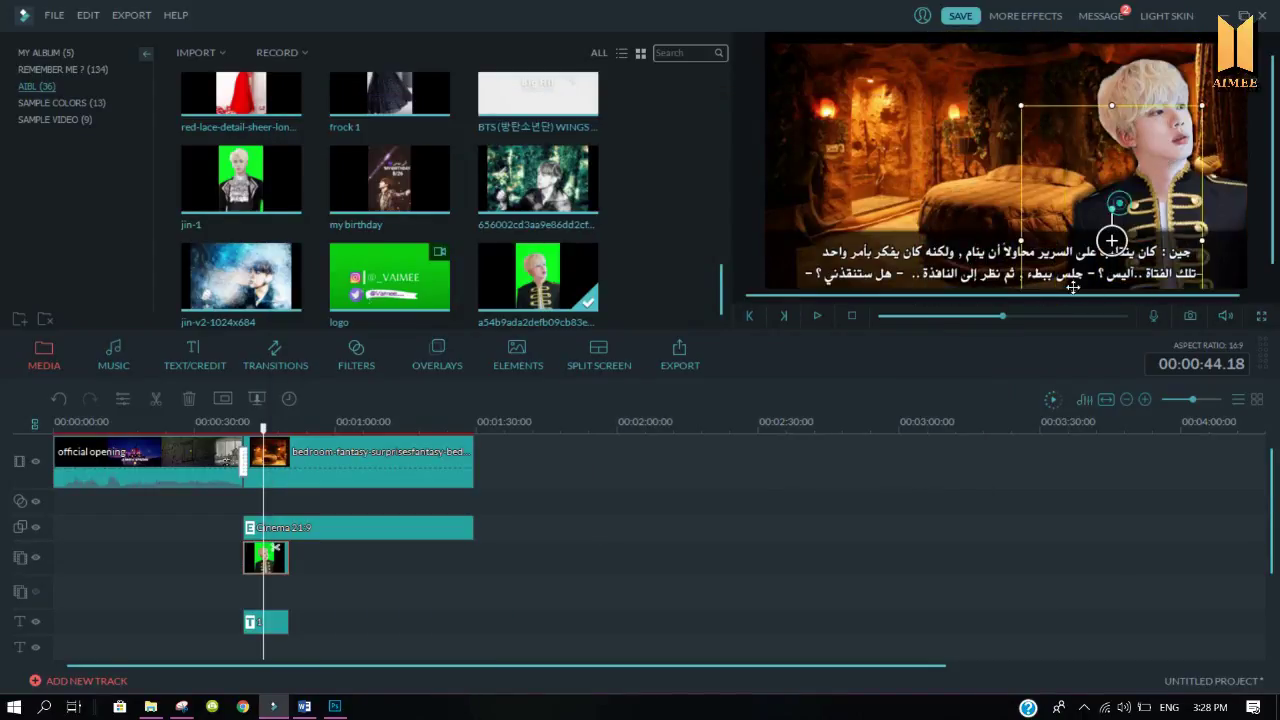
# Step: Resize the man's picture and move it to the left side of the bedroom scene, and switch to Photoshop
pyautogui.moveTo(1021, 105); pyautogui.dragTo(1139, 69)
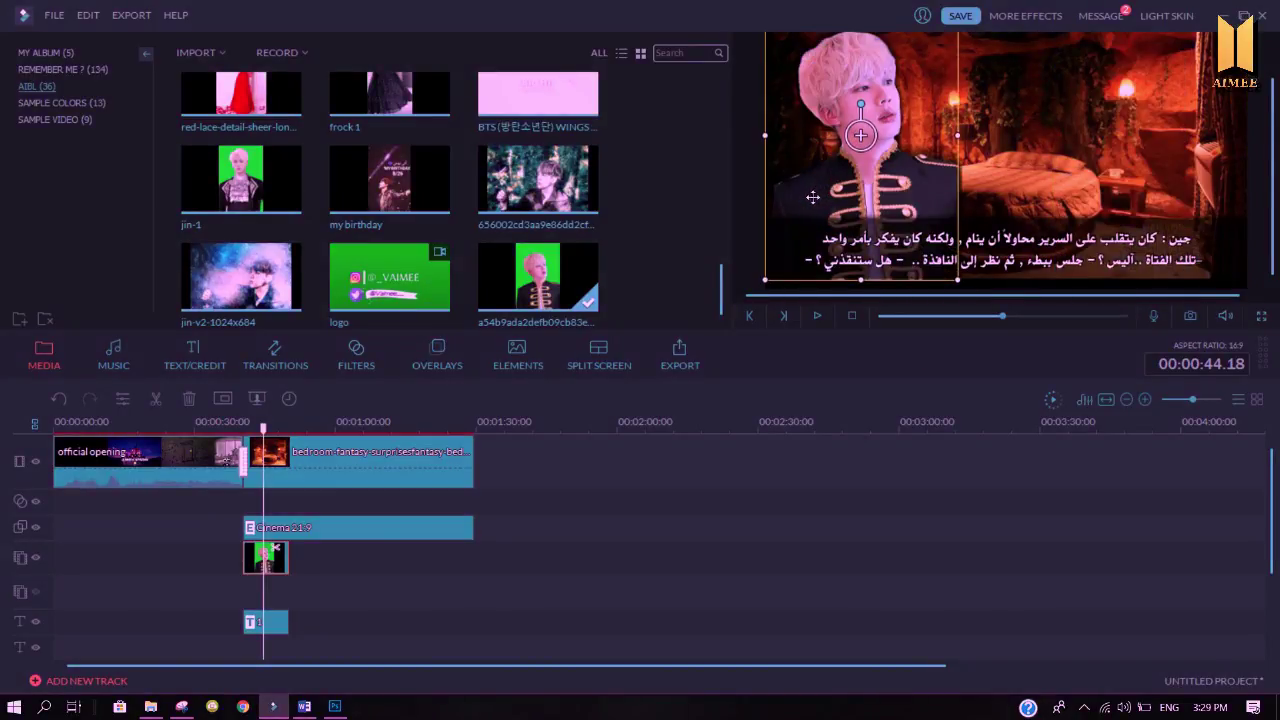
pyautogui.click(333, 707)
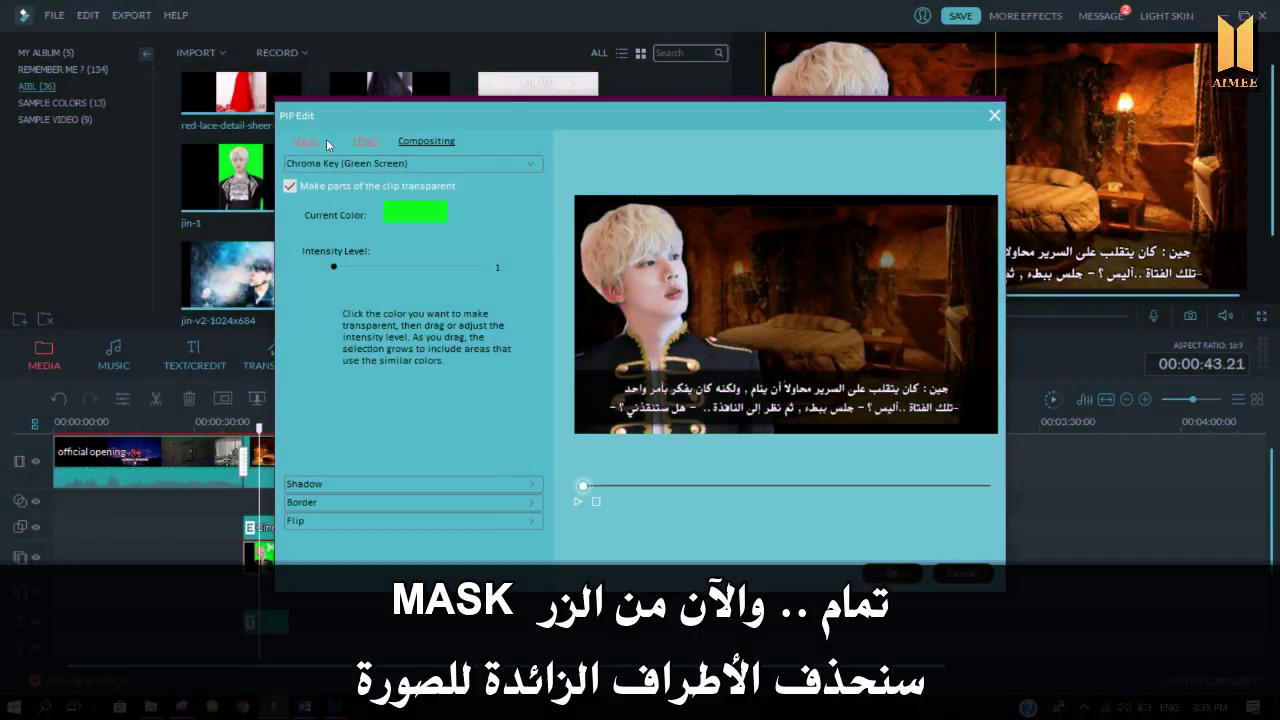
# Step: Crop the man's picture with the rectangular mask at width 1.00, height 0.74 and top 0.10, and play the scene back
pyautogui.click(325, 143)
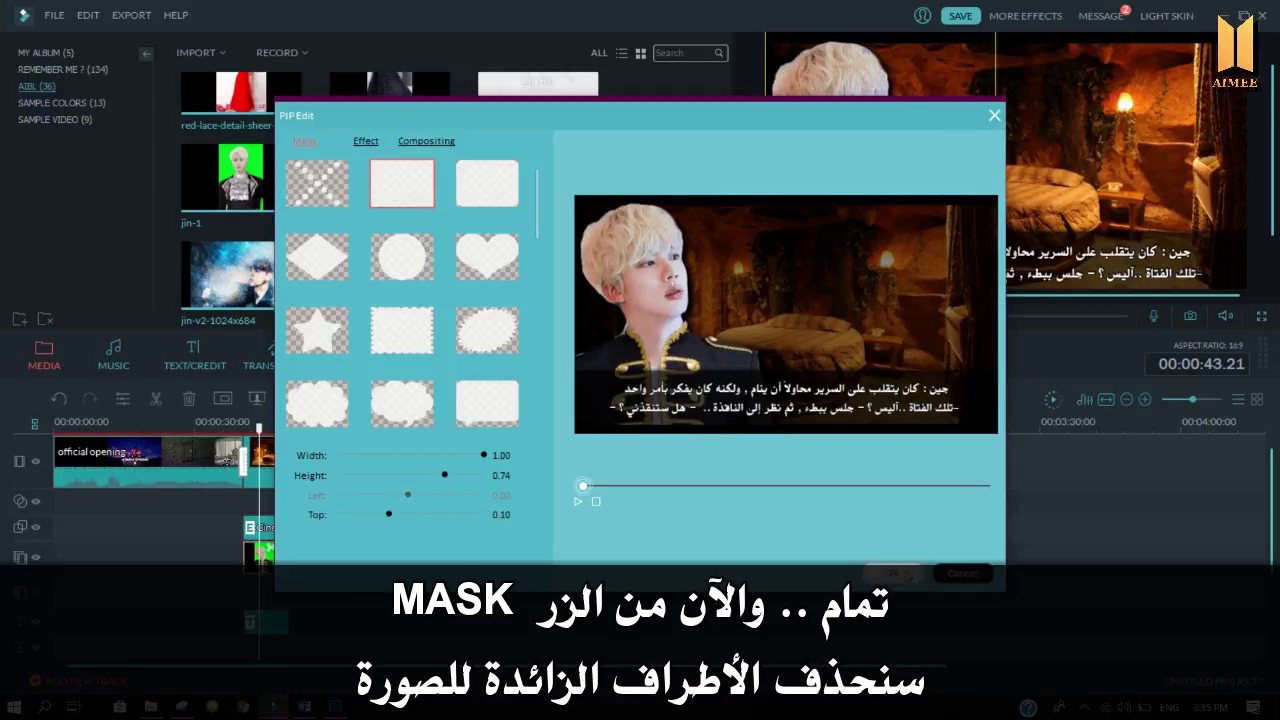
pyautogui.click(893, 573)
pyautogui.press('space')
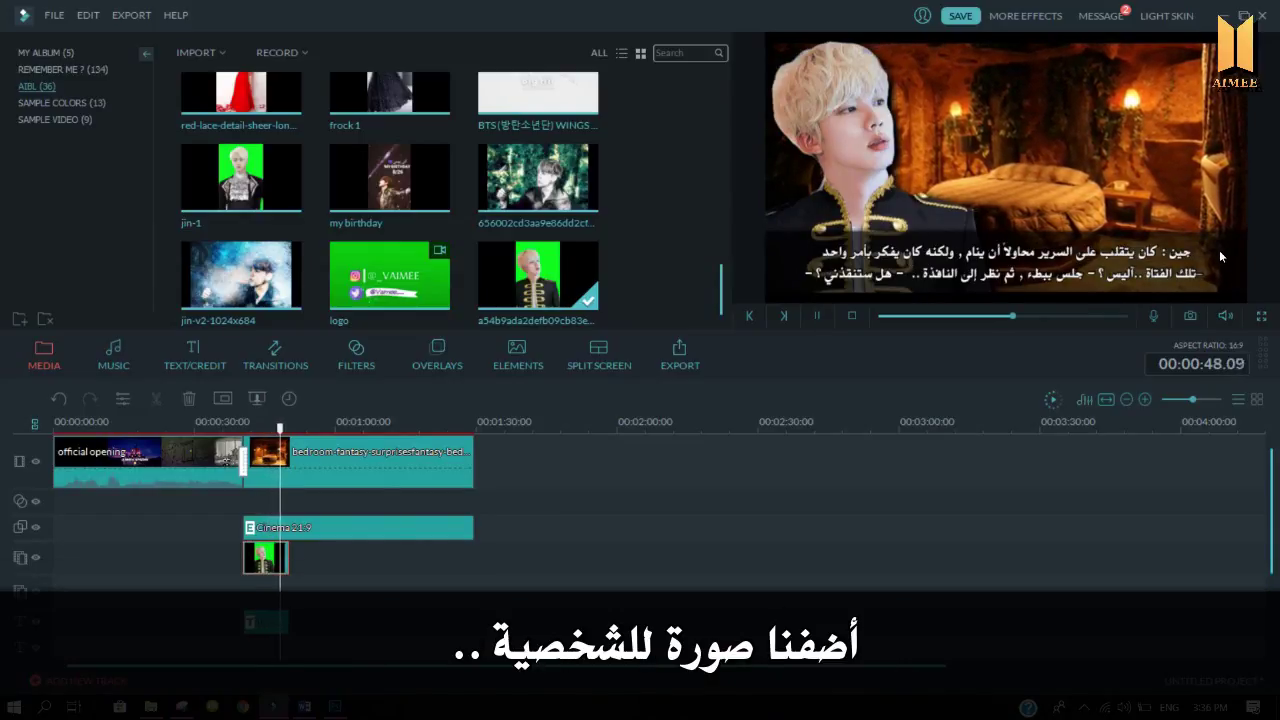
pyautogui.press('space')
# Step: Add the BTS Paradise piano cover from My Music to the audio track at about 37 seconds and play it
pyautogui.click(121, 345)
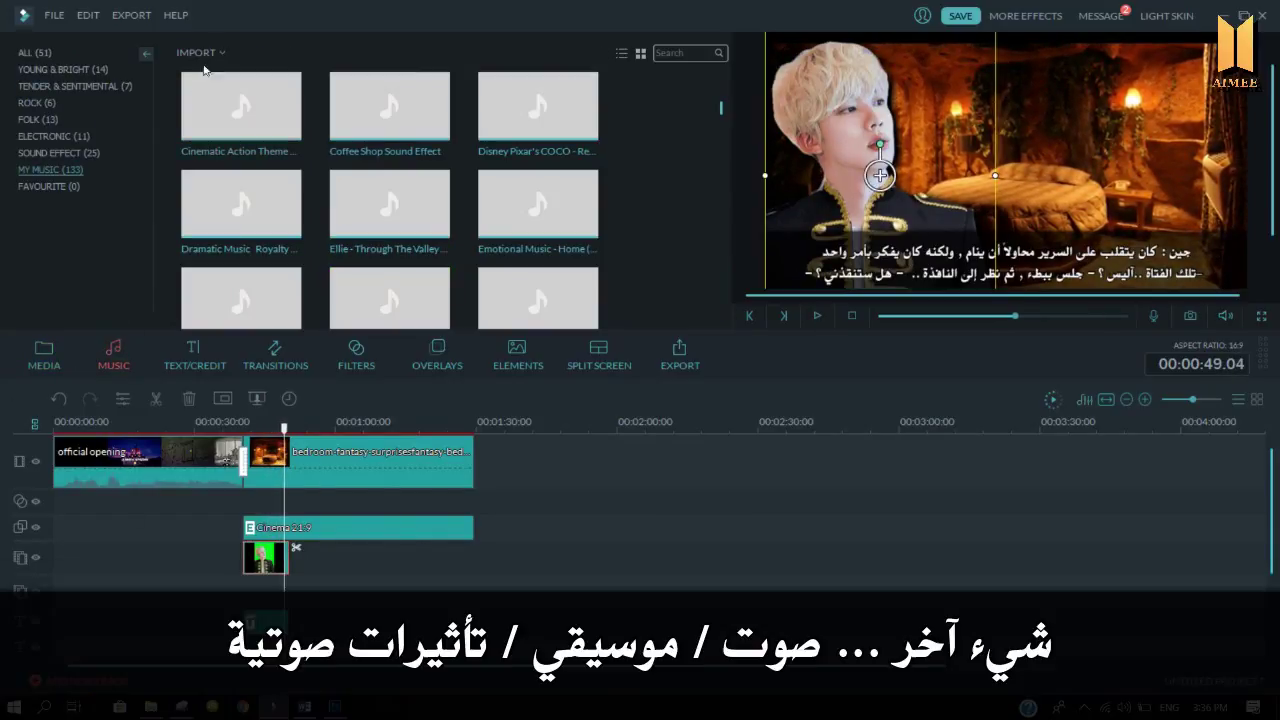
pyautogui.scroll(-10, 452, 182)
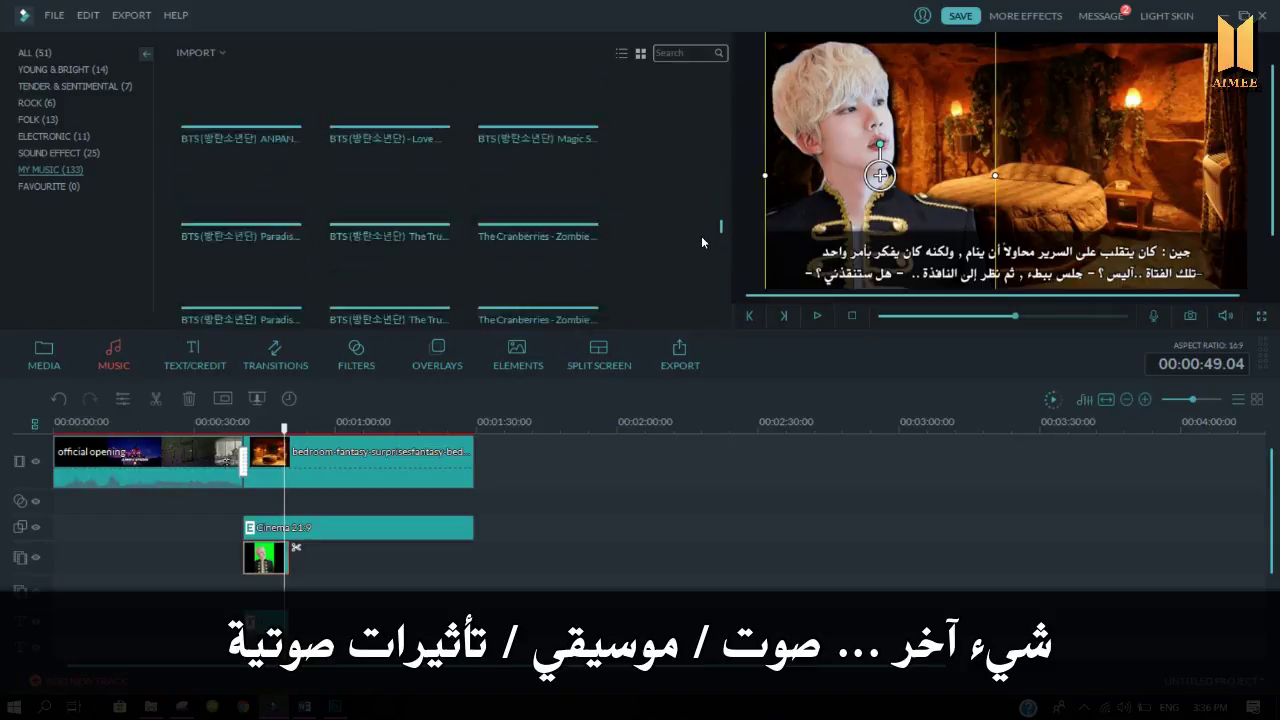
pyautogui.click(283, 288)
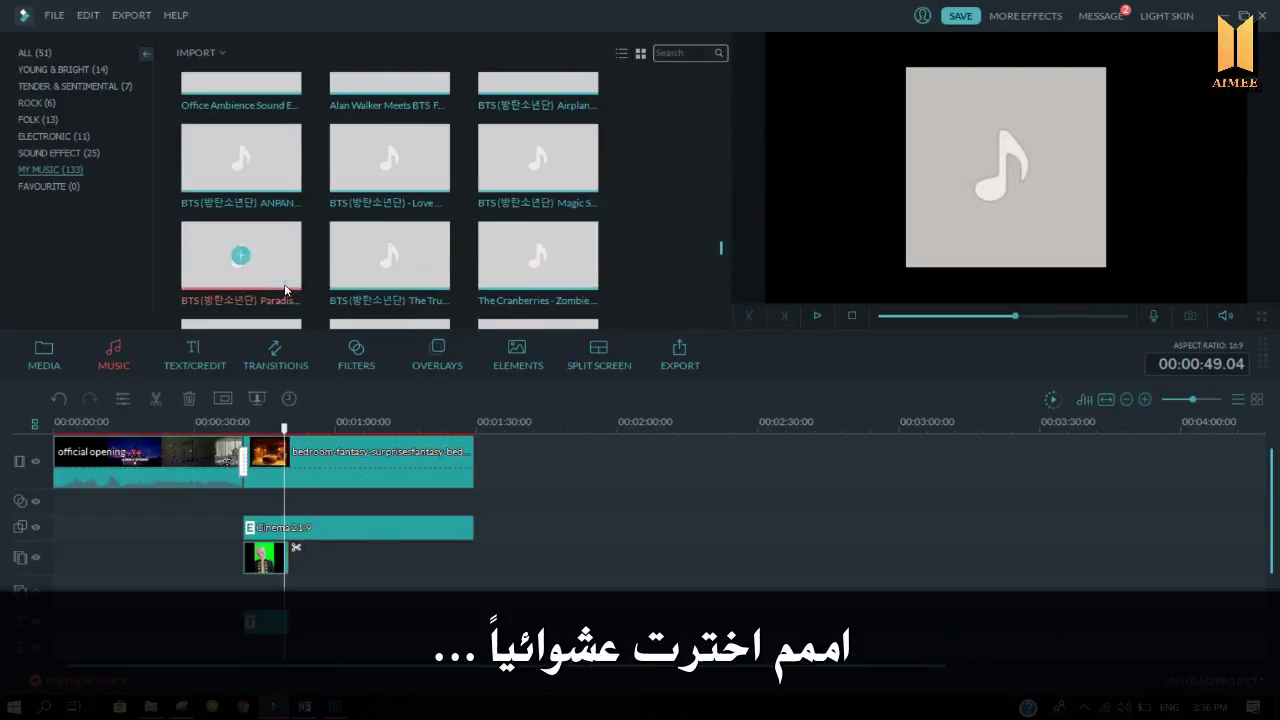
pyautogui.moveTo(283, 288); pyautogui.dragTo(233, 630)
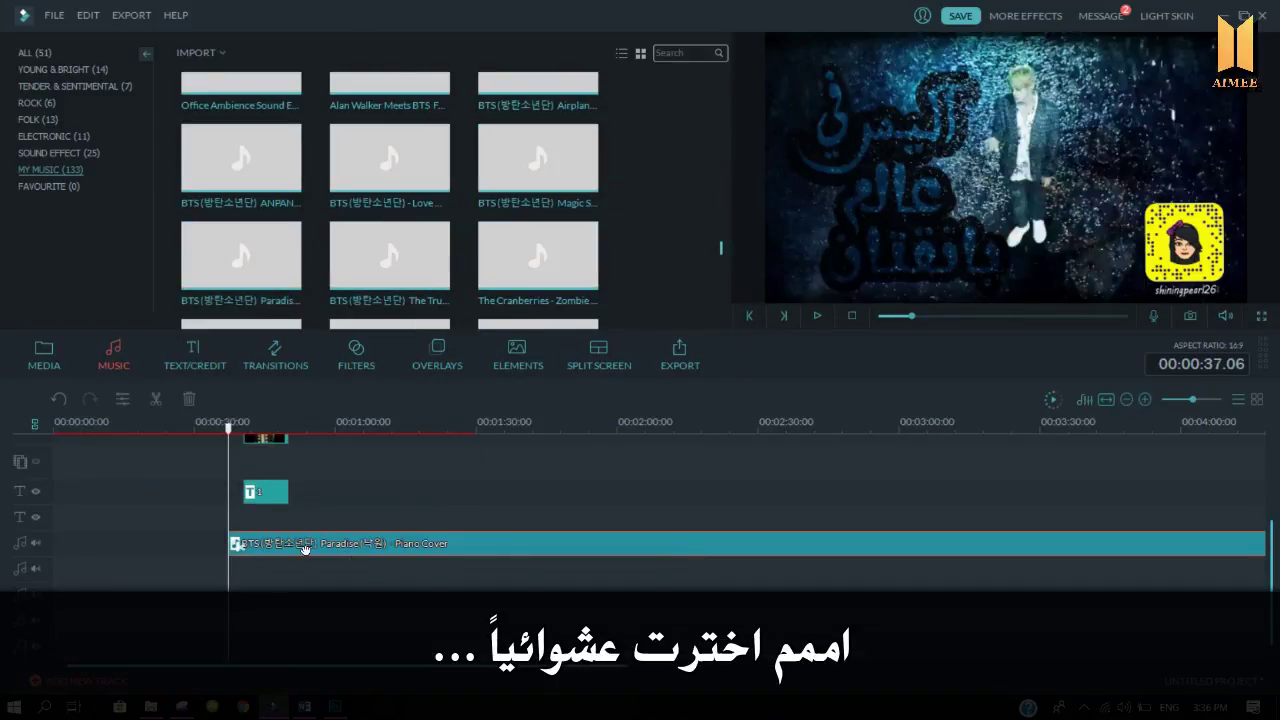
pyautogui.doubleClick(238, 548)
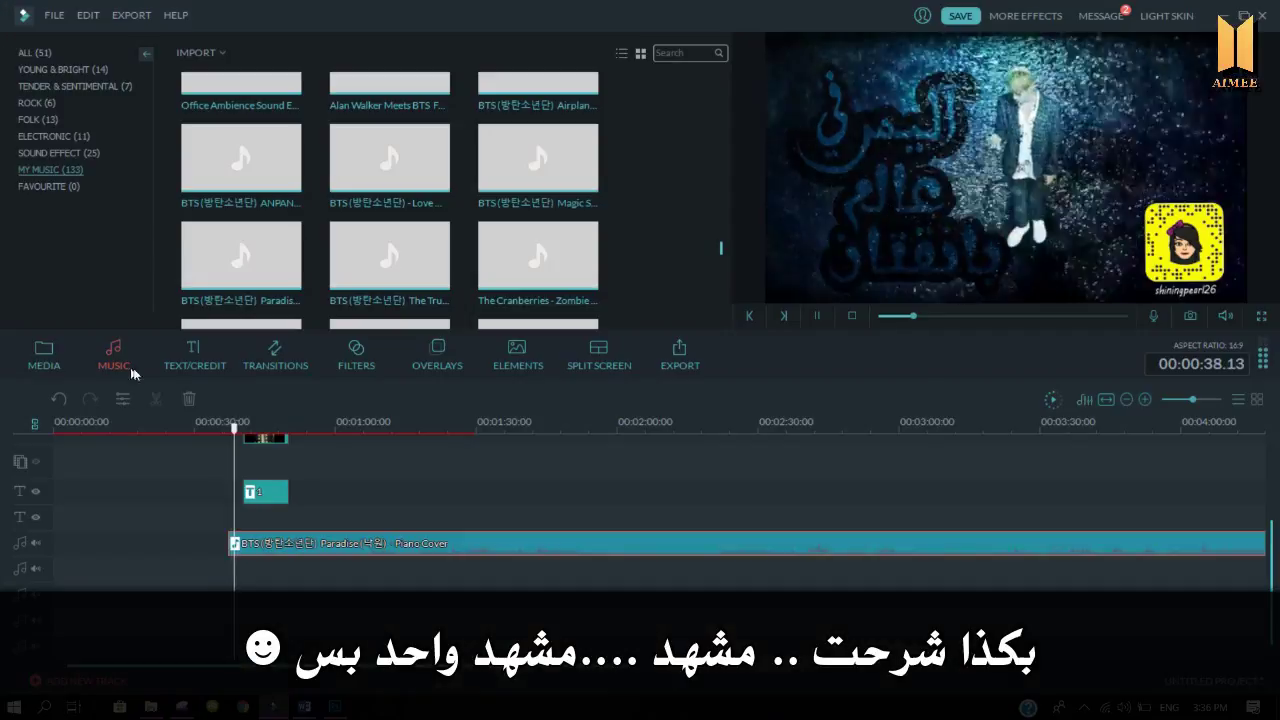
# Step: Watch the bedroom scene with its text and music in full screen, and return to the timeline tracks
pyautogui.click(1260, 316)
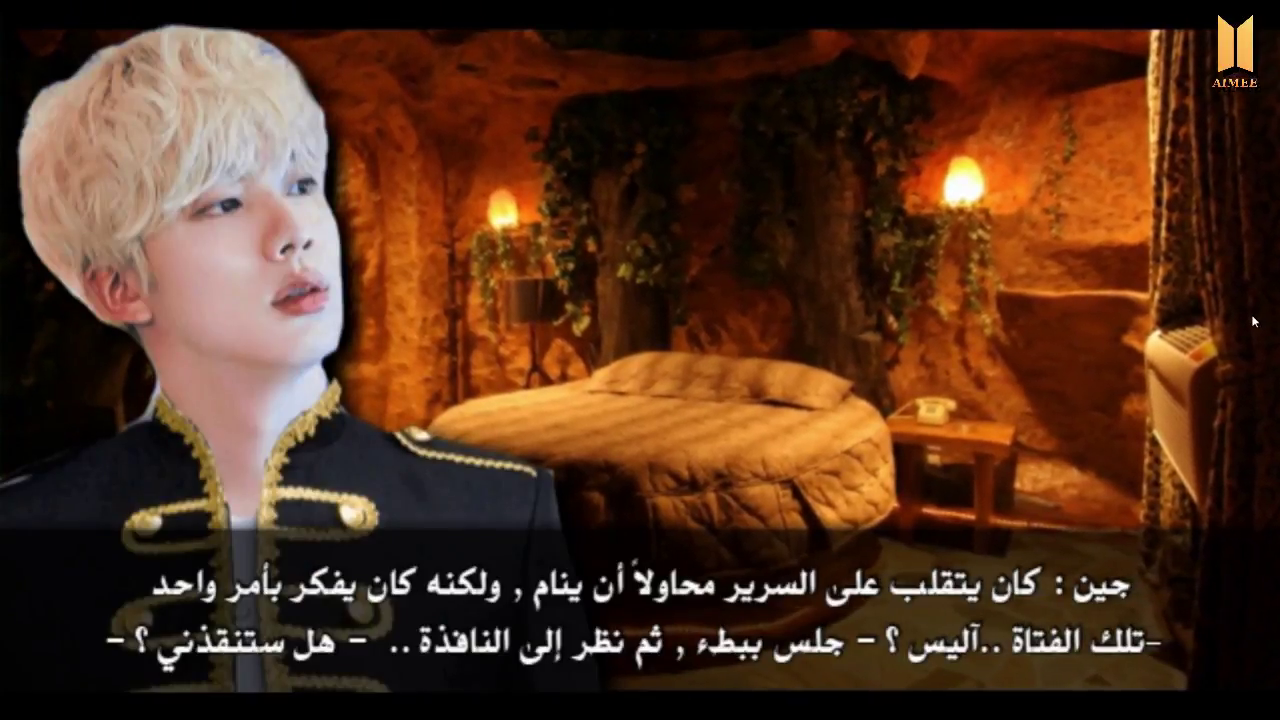
pyautogui.press('Escape')
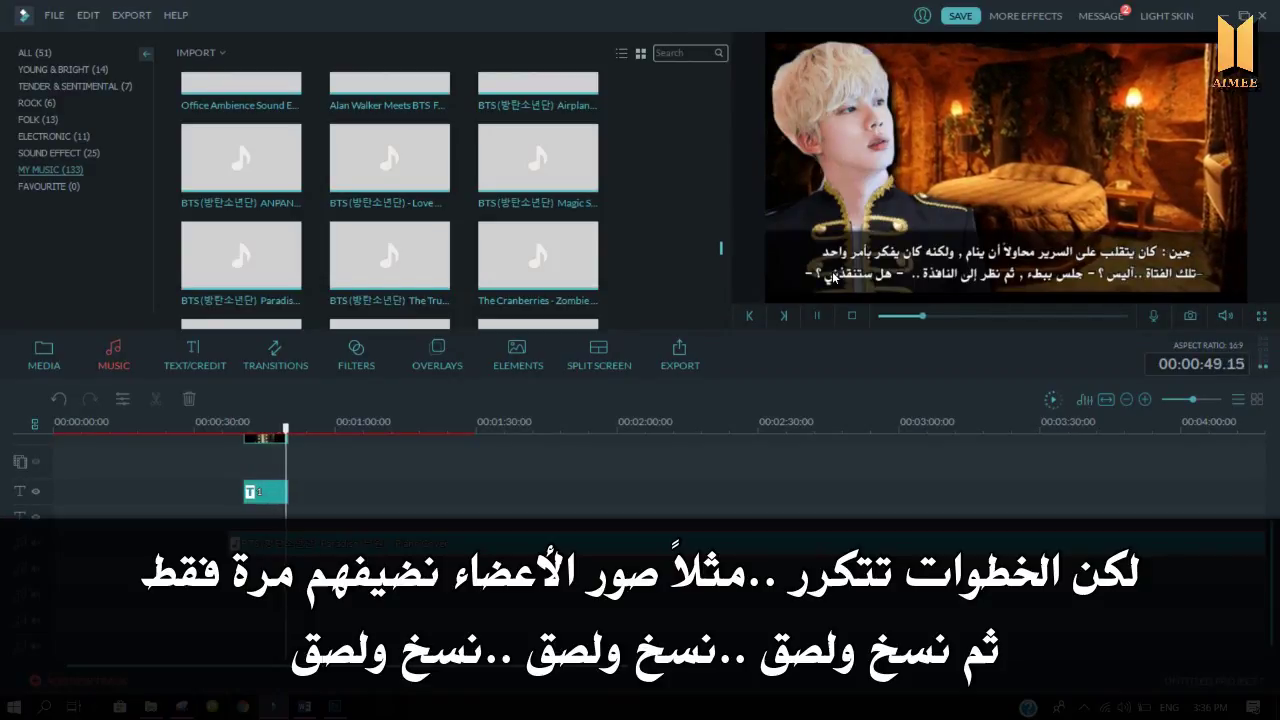
pyautogui.moveTo(1273, 515); pyautogui.dragTo(1271, 472)
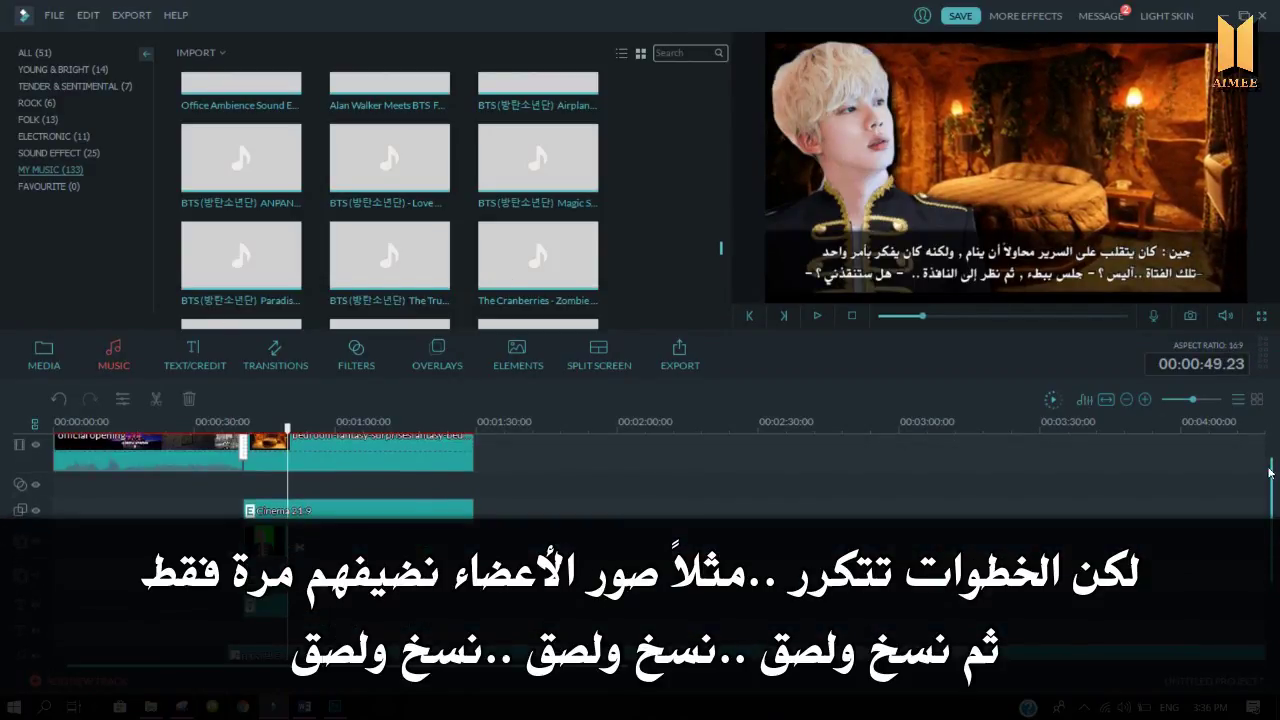
pyautogui.click(185, 365)
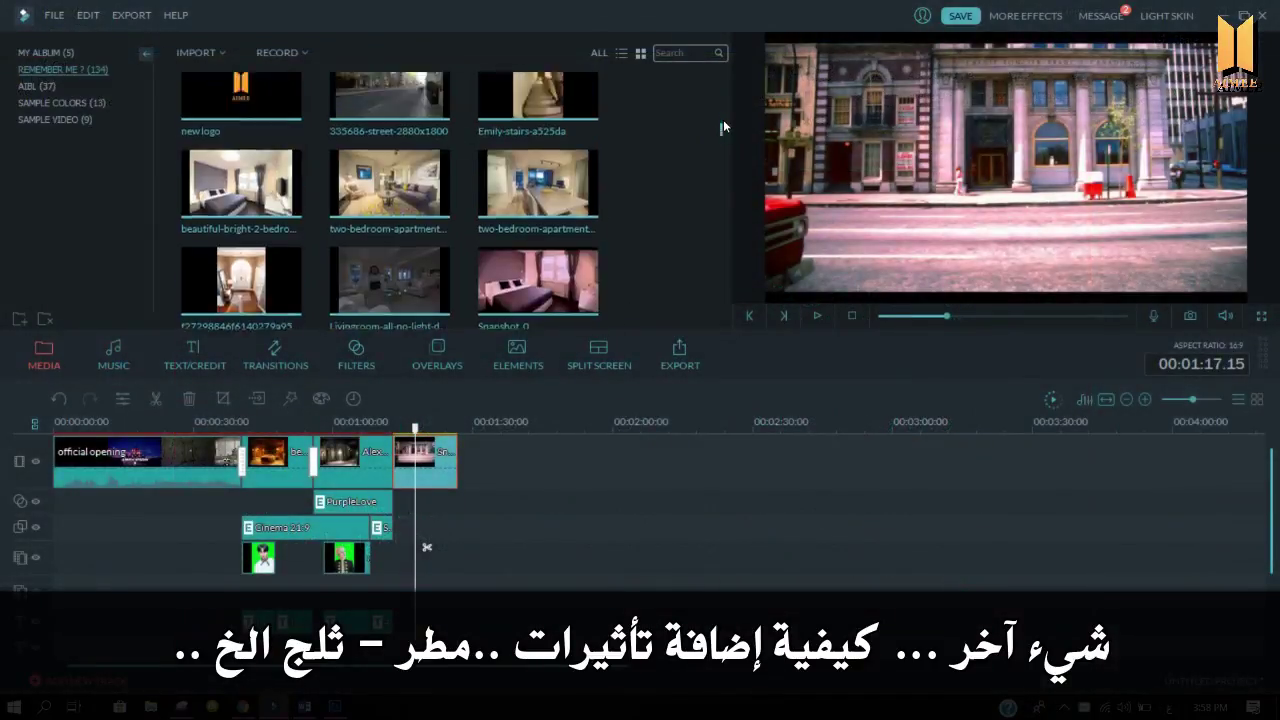
# Step: Switch to YouTube in the browser, search for "RAIN OVERLAY" and look through the results
pyautogui.scroll(-10, 723, 127)
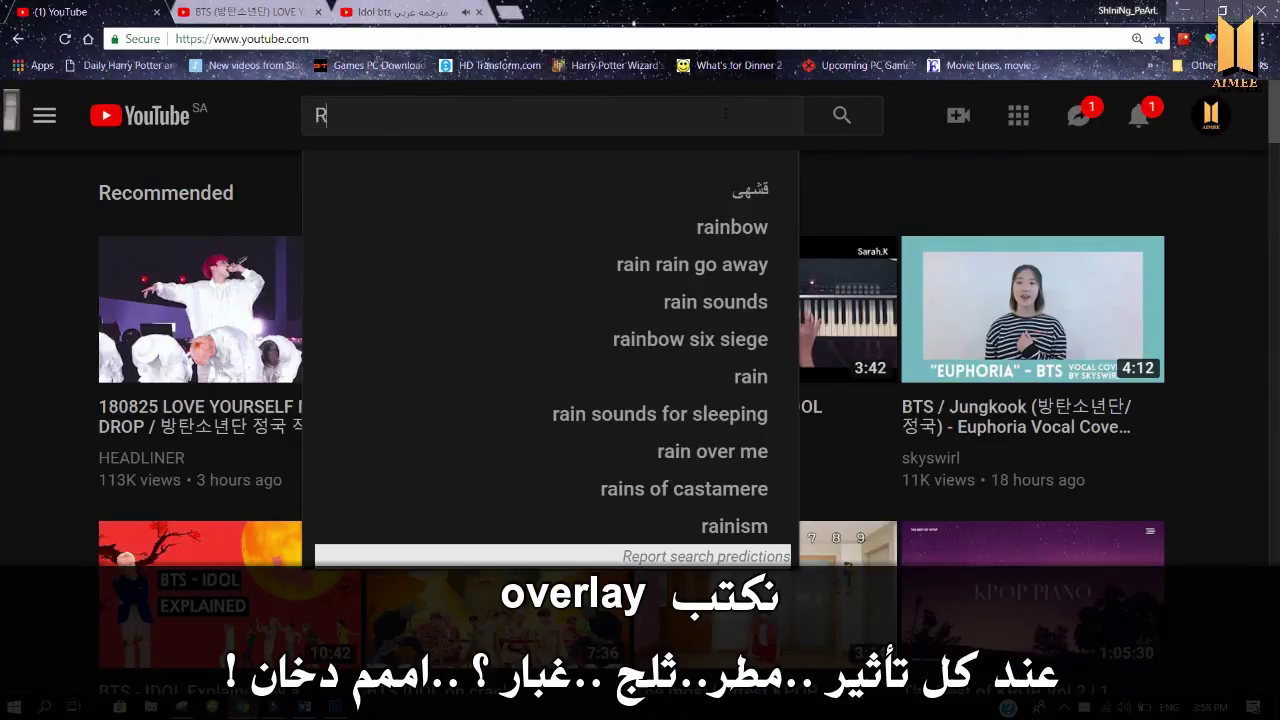
pyautogui.write('AIN OVERLAY')
pyautogui.press('Return')
pyautogui.scroll(-4, 4, 330)
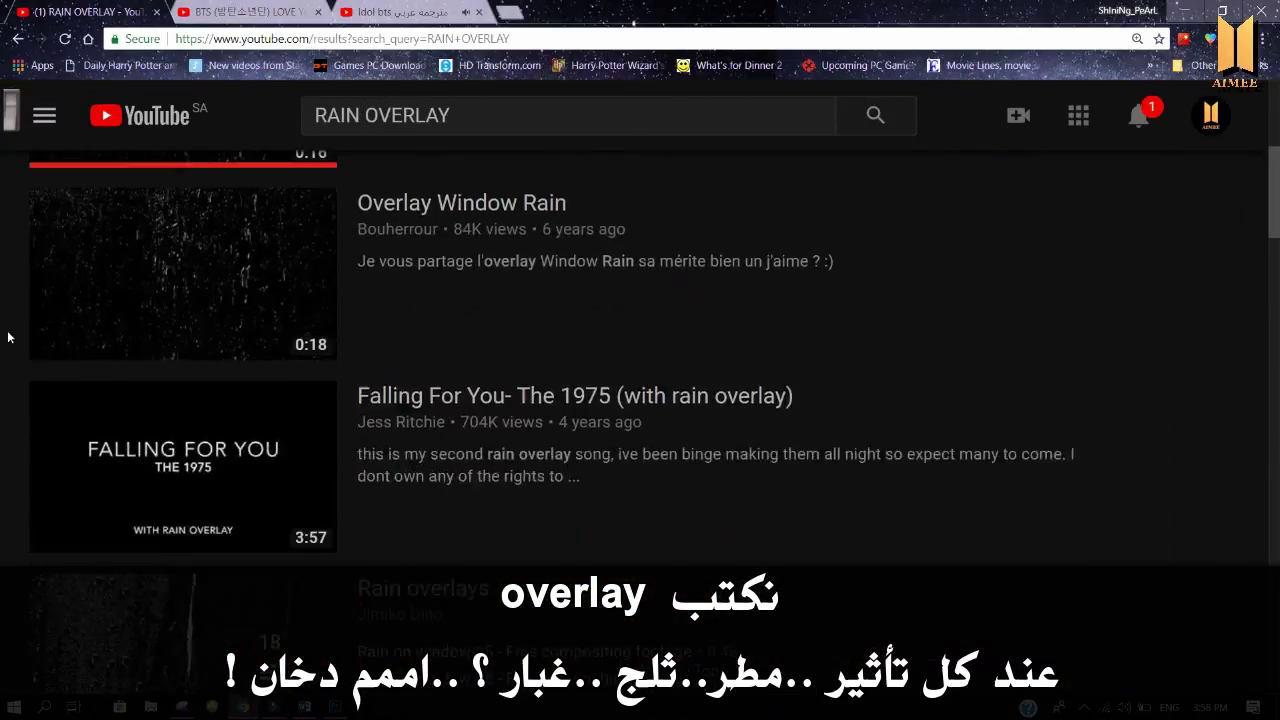
# Step: Replace the YouTube search with "SNOW OVERLAY" and look through the results
pyautogui.scroll(4, 6, 330)
pyautogui.moveTo(361, 115); pyautogui.dragTo(3, 118)
pyautogui.write('SNOW')
pyautogui.press('Return')
pyautogui.scroll(-4, 2, 262)
pyautogui.scroll(2, 0, 262)
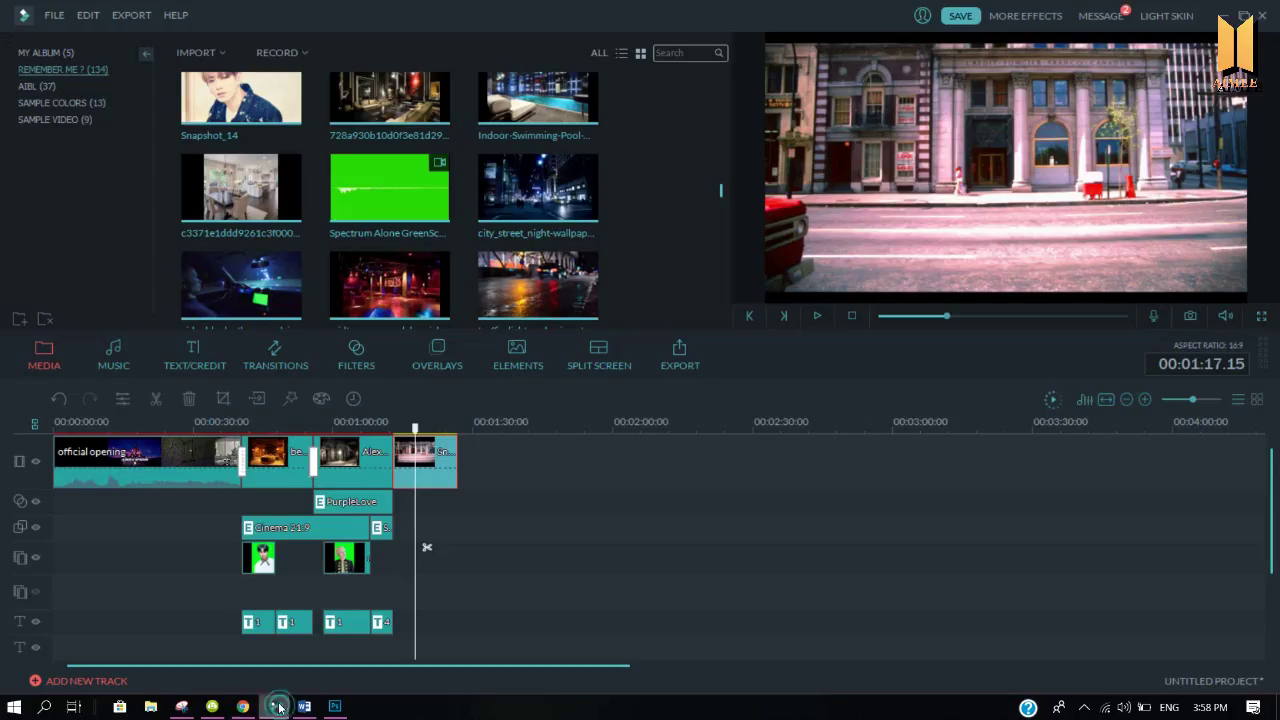
# Step: Switch back to Filmora and search the project's media for "OVER" and for "RAIN"
pyautogui.click(690, 50)
pyautogui.write('OVER')
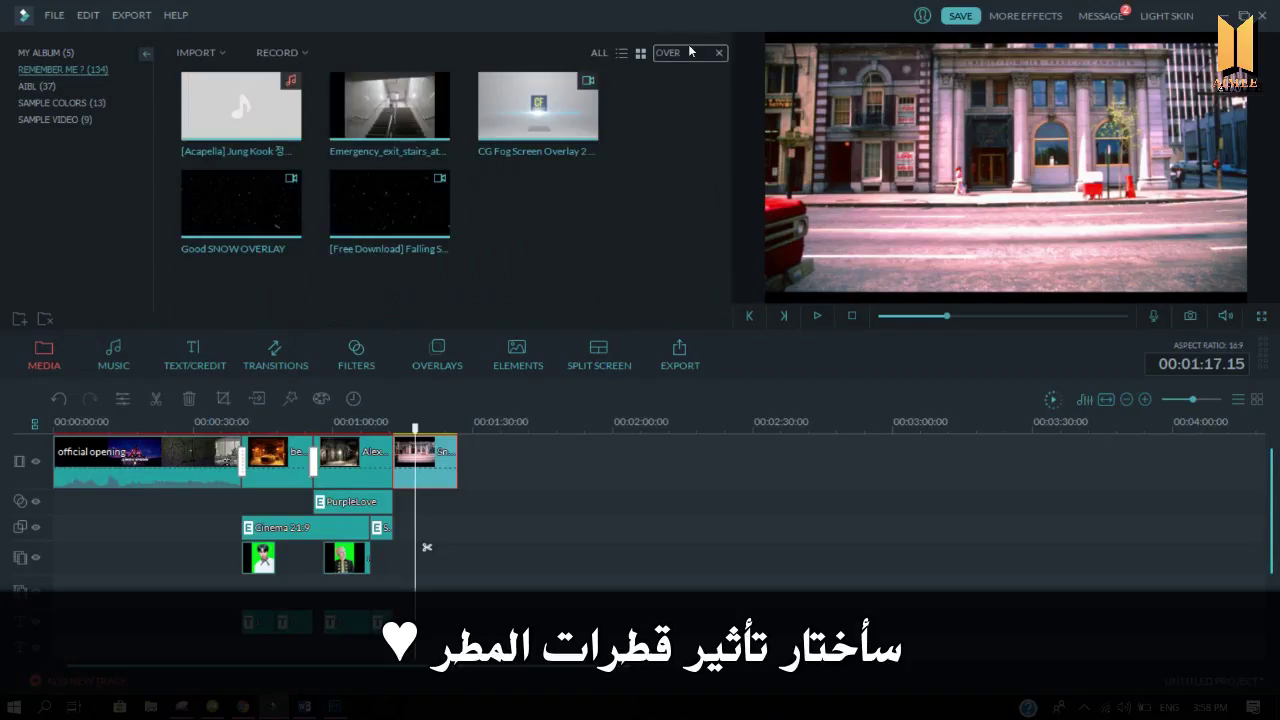
pyautogui.press('BackSpace')
pyautogui.press('BackSpace')
pyautogui.press('BackSpace')
pyautogui.press('BackSpace')
pyautogui.write('RAIN')
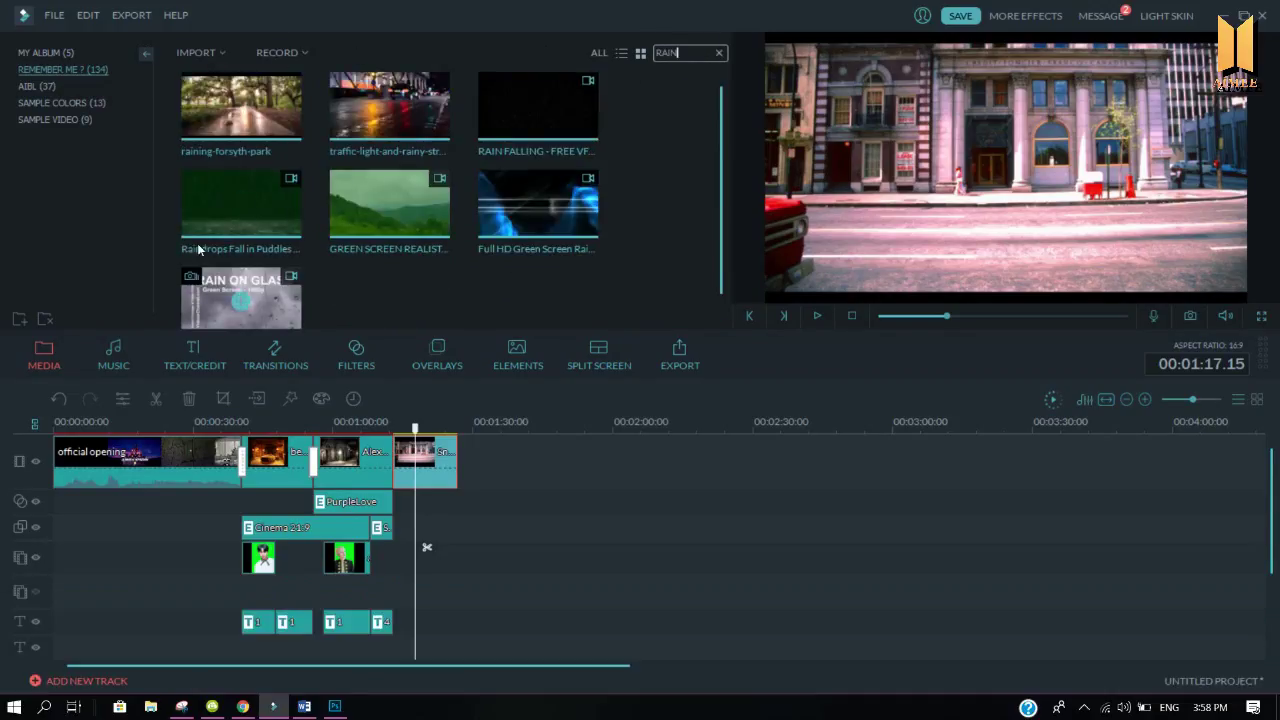
# Step: Place the Rain Drops on Glass clip on the picture-in-picture track below the street picture, trim it to the green-screen part and align their starts
pyautogui.moveTo(198, 249); pyautogui.dragTo(410, 530)
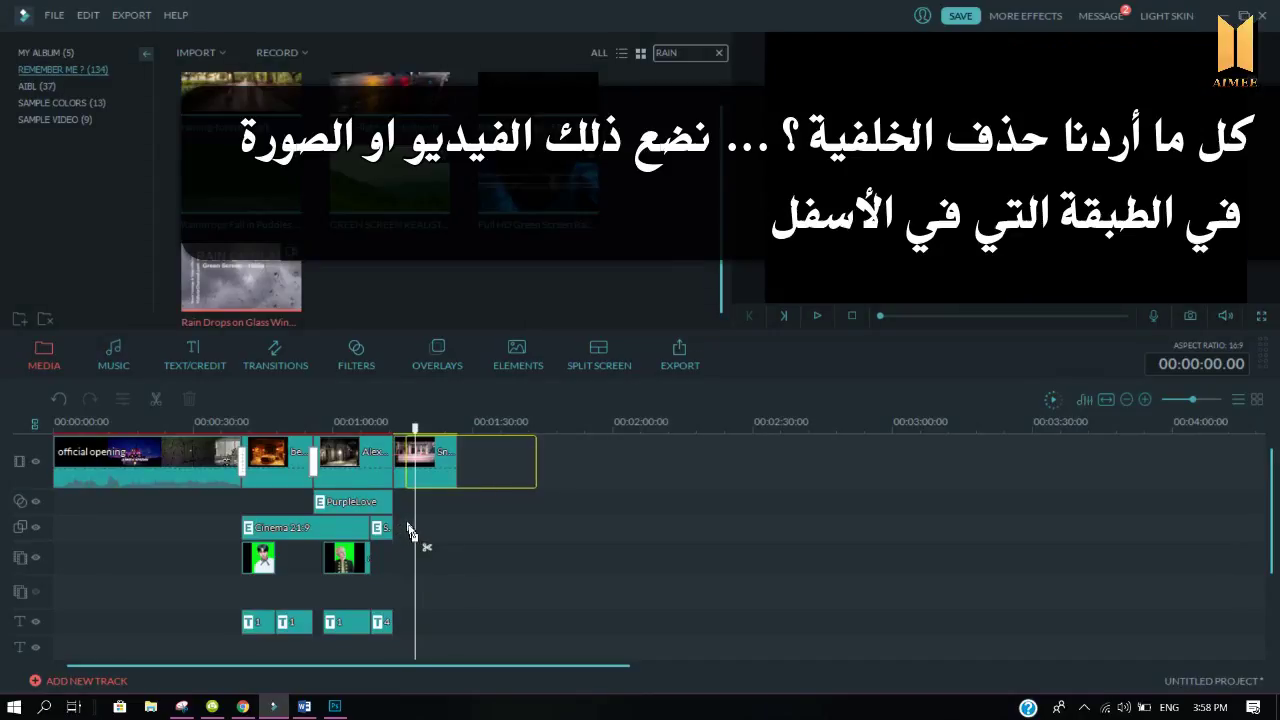
pyautogui.click(448, 432)
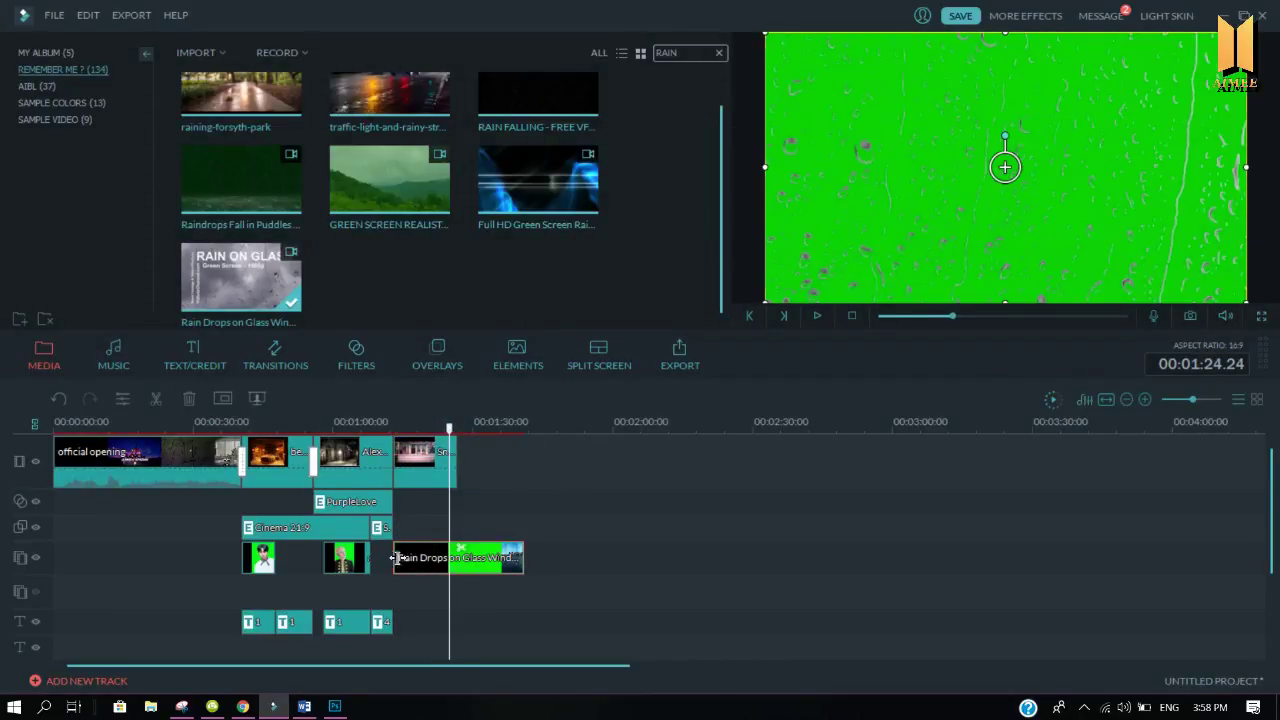
pyautogui.moveTo(396, 558)
pyautogui.mouseDown()
pyautogui.moveTo(498, 558)
pyautogui.moveTo(409, 556)
pyautogui.mouseUp()
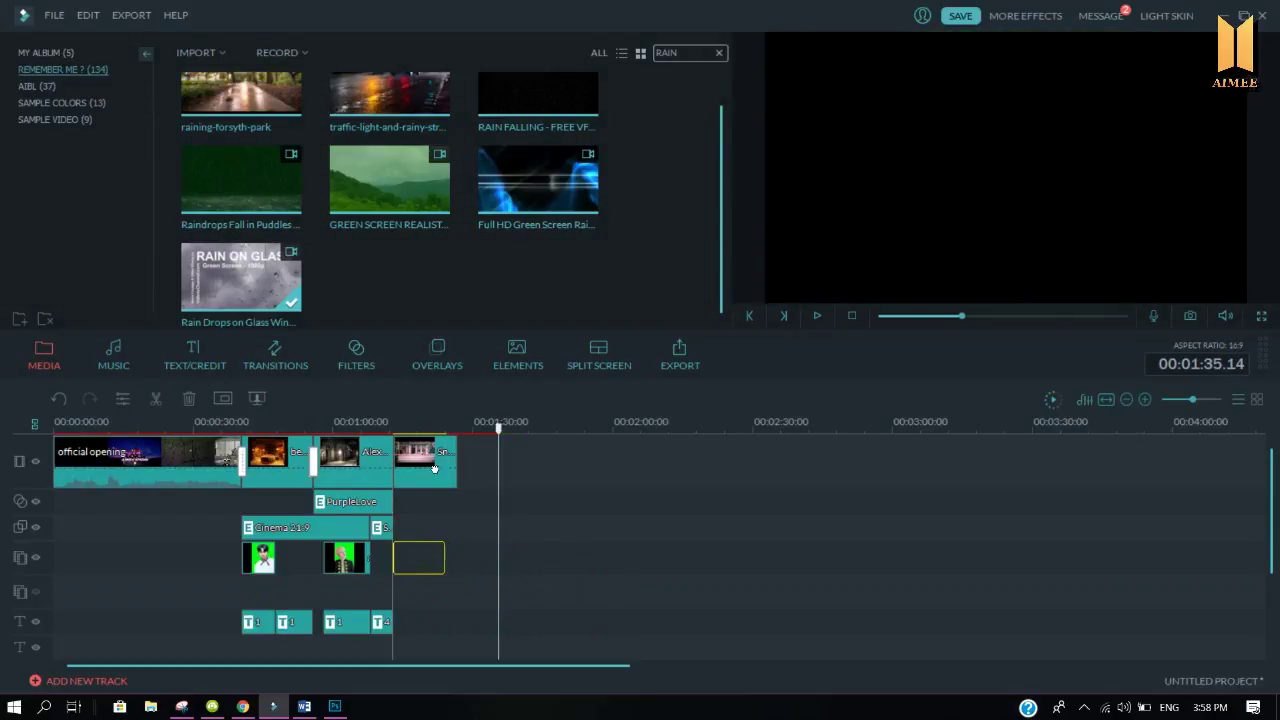
# Step: Make the green background of the rain drops clip transparent with the Chroma Key effect
pyautogui.click(419, 421)
pyautogui.rightClick(417, 563)
pyautogui.click(460, 371)
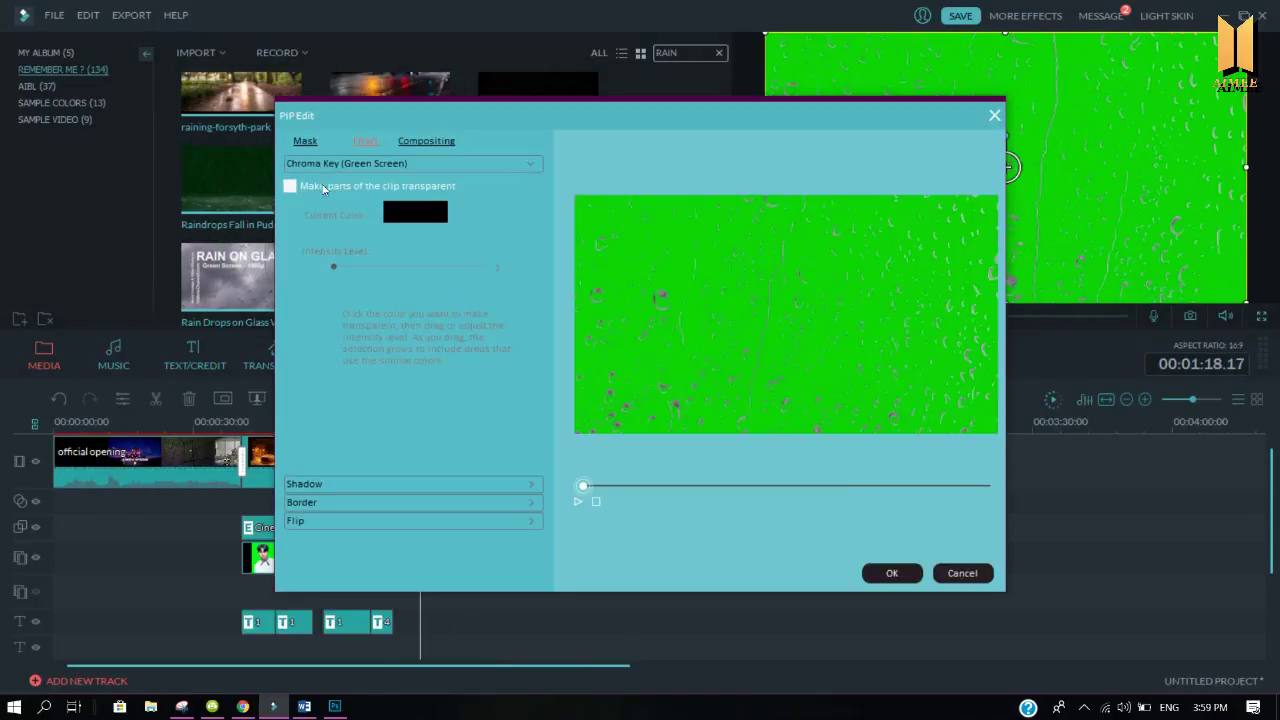
pyautogui.click(290, 186)
pyautogui.click(305, 141)
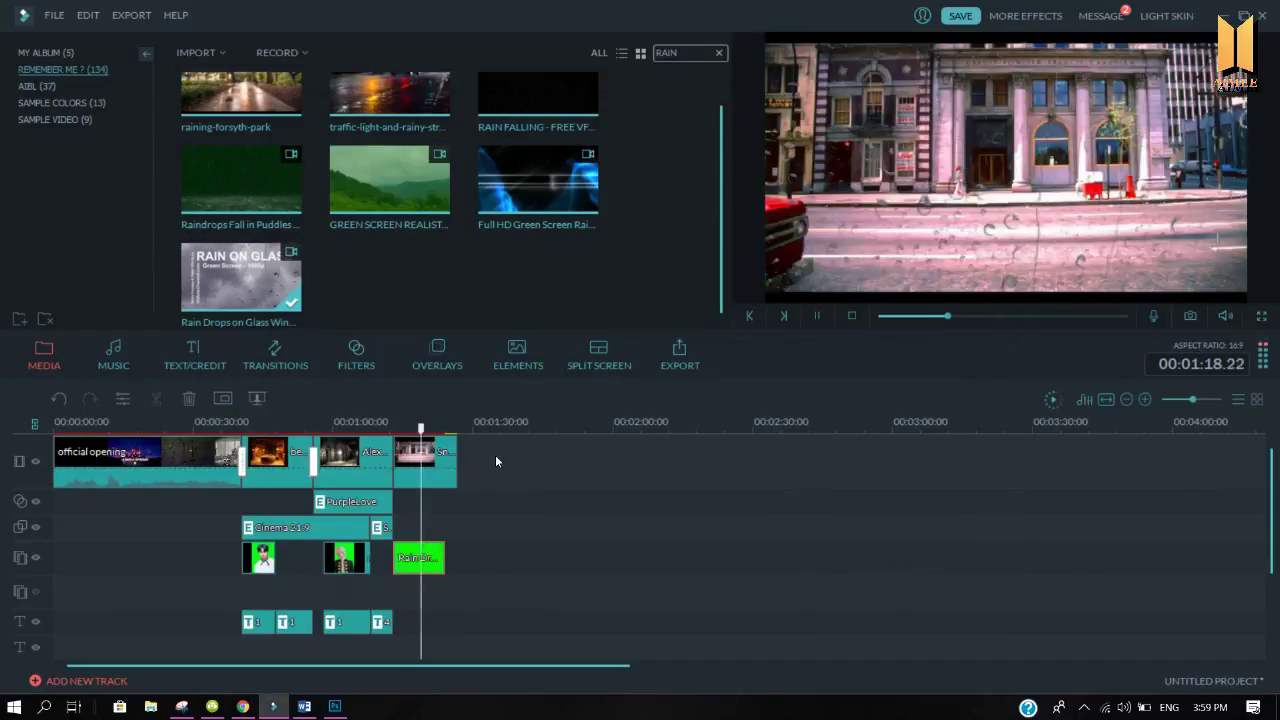
# Step: Shorten the rain drops clip to end at 00:01:18.24, paste a copy directly after it and preview the result in full screen
pyautogui.moveTo(443, 556); pyautogui.dragTo(420, 558)
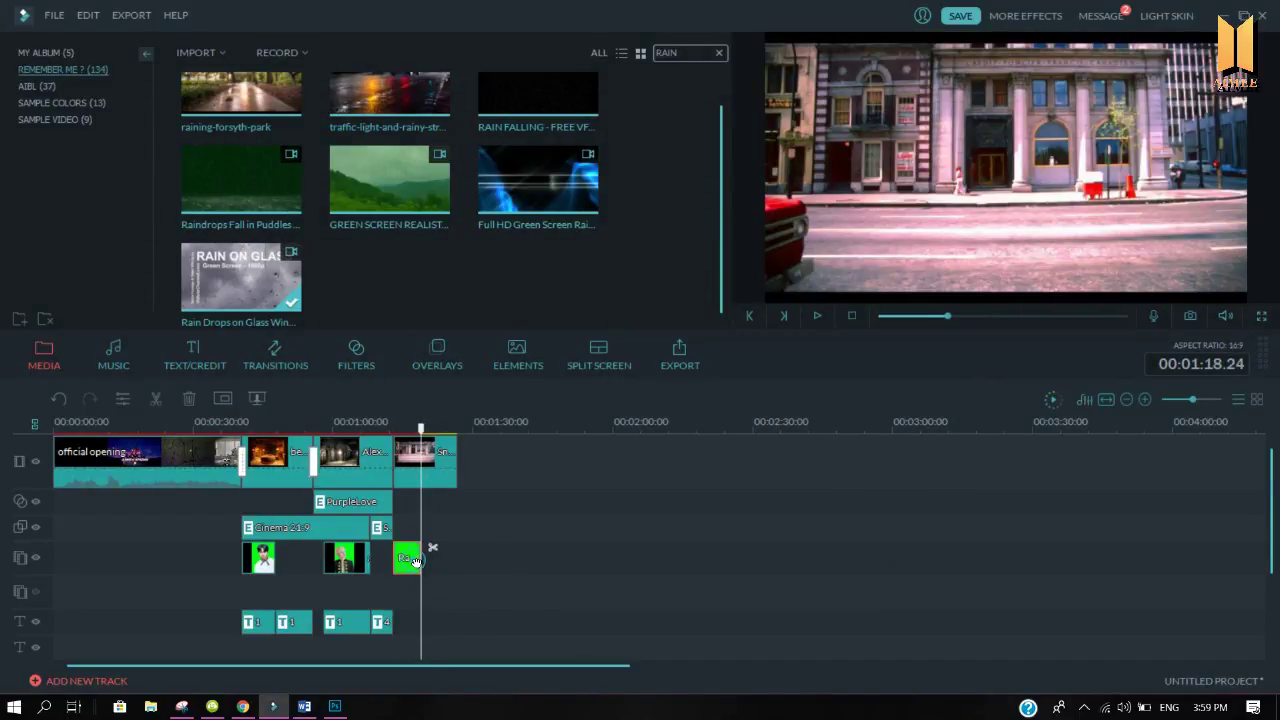
pyautogui.rightClick(411, 560)
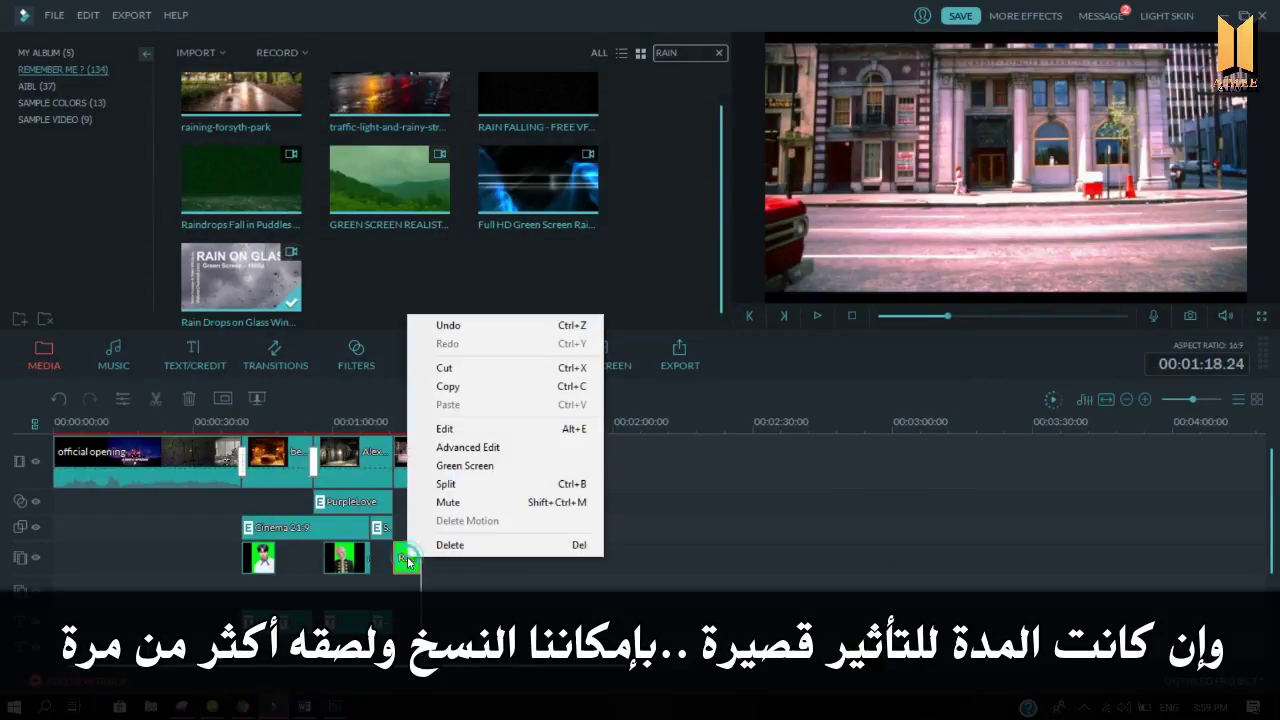
pyautogui.click(464, 389)
pyautogui.hotkey('ctrl', 'v')
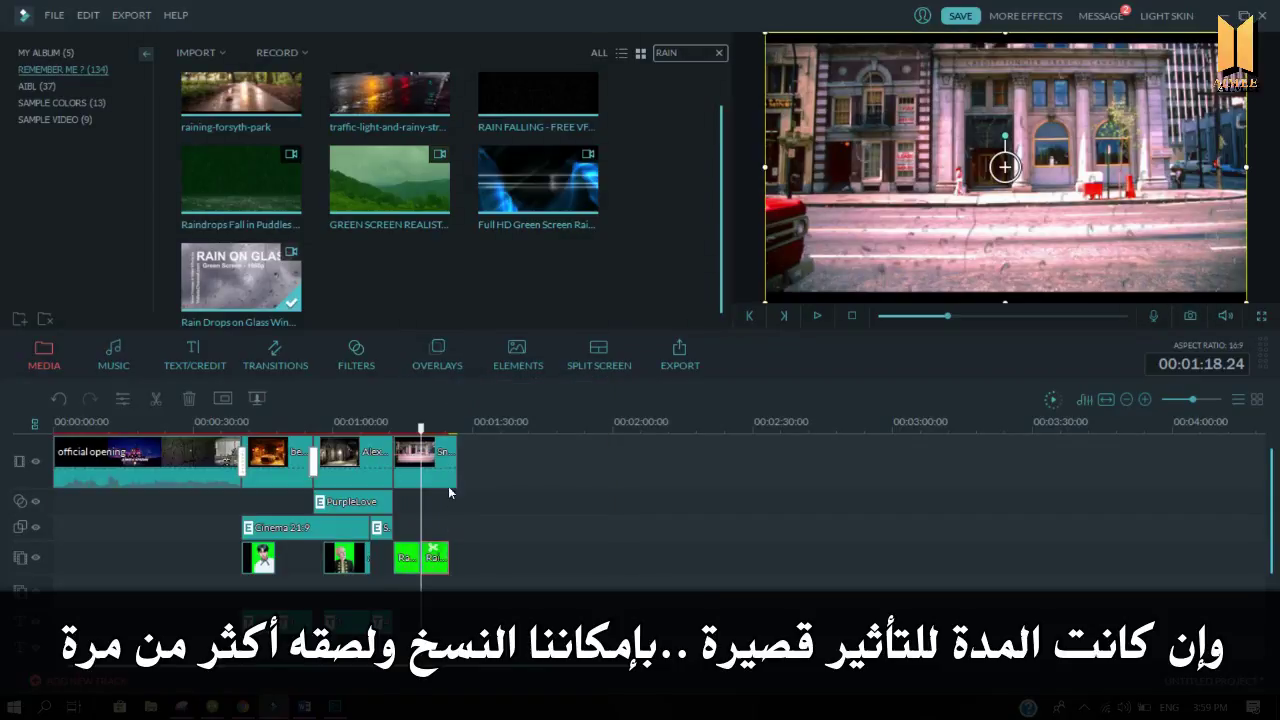
pyautogui.click(1260, 318)
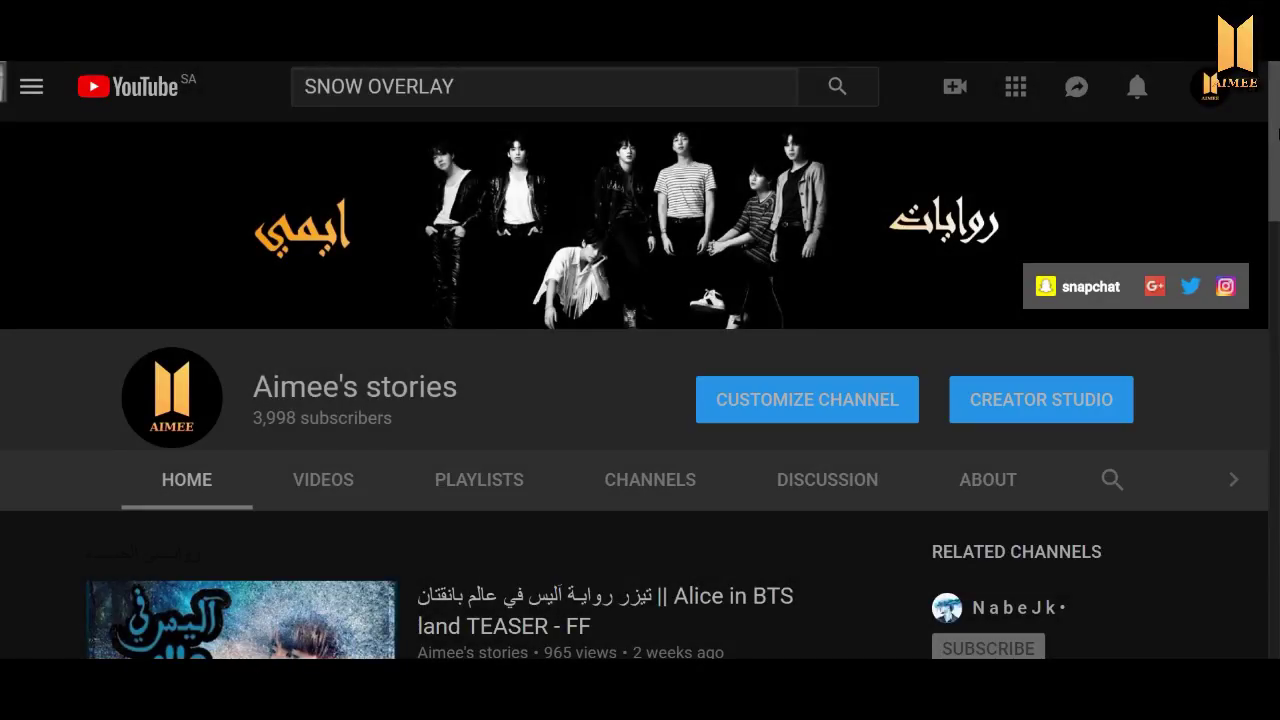
# Step: Browse the story channel's videos on YouTube and turn on the English captions for the story video being played
pyautogui.moveTo(1278, 133); pyautogui.dragTo(1277, 165)
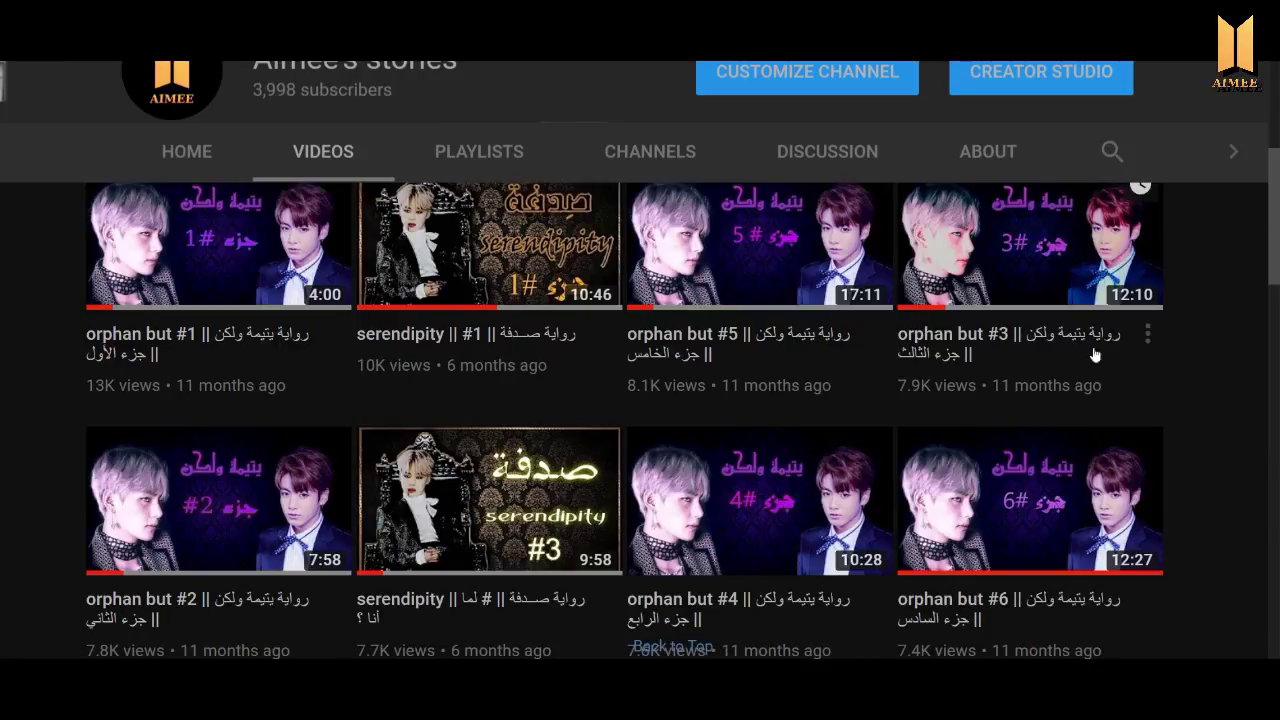
pyautogui.moveTo(1276, 268); pyautogui.dragTo(1268, 505)
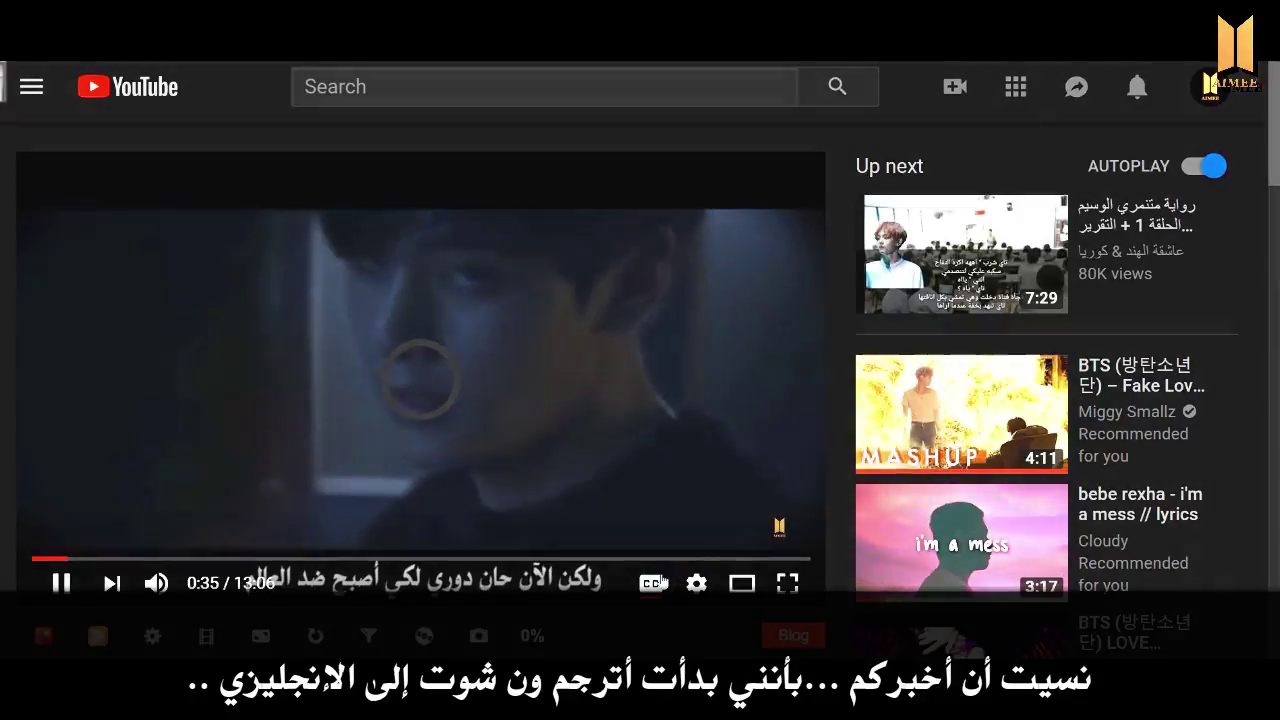
pyautogui.click(655, 582)
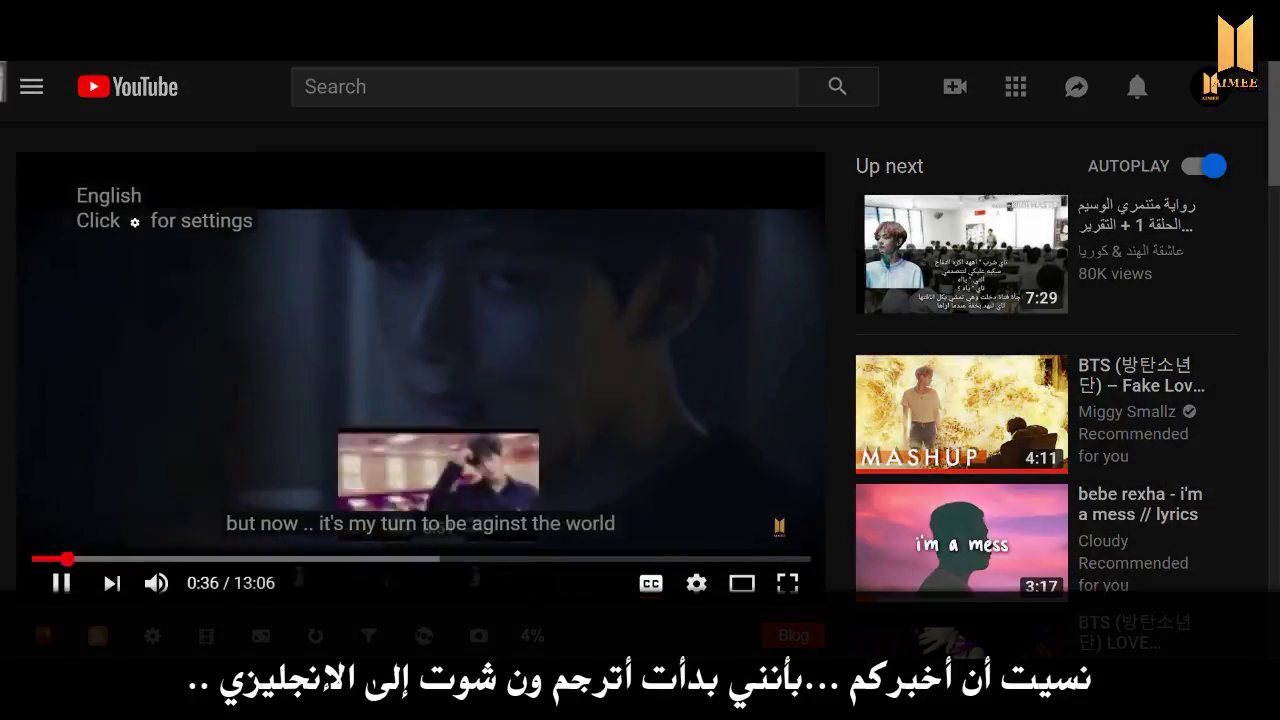